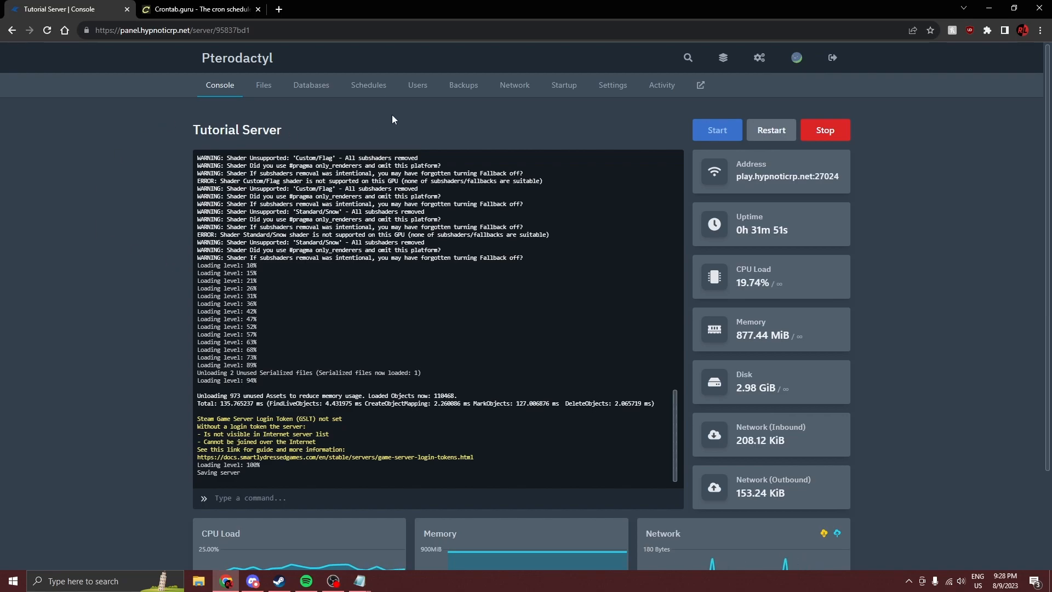
Step: Start a new schedule for the server and name it Backup
left_click(371, 86)
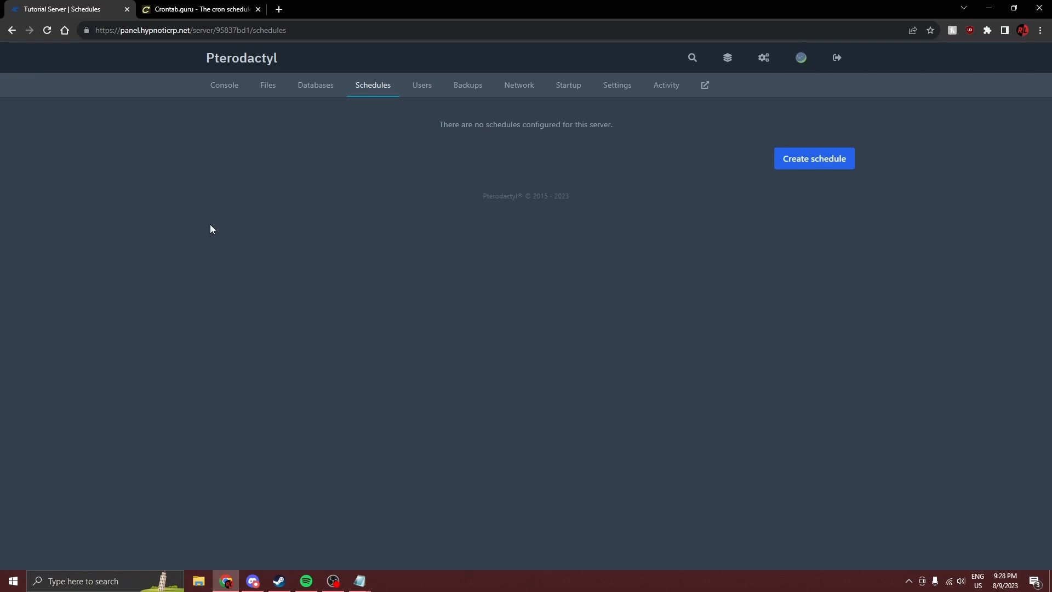
left_click(791, 164)
left_click(505, 212)
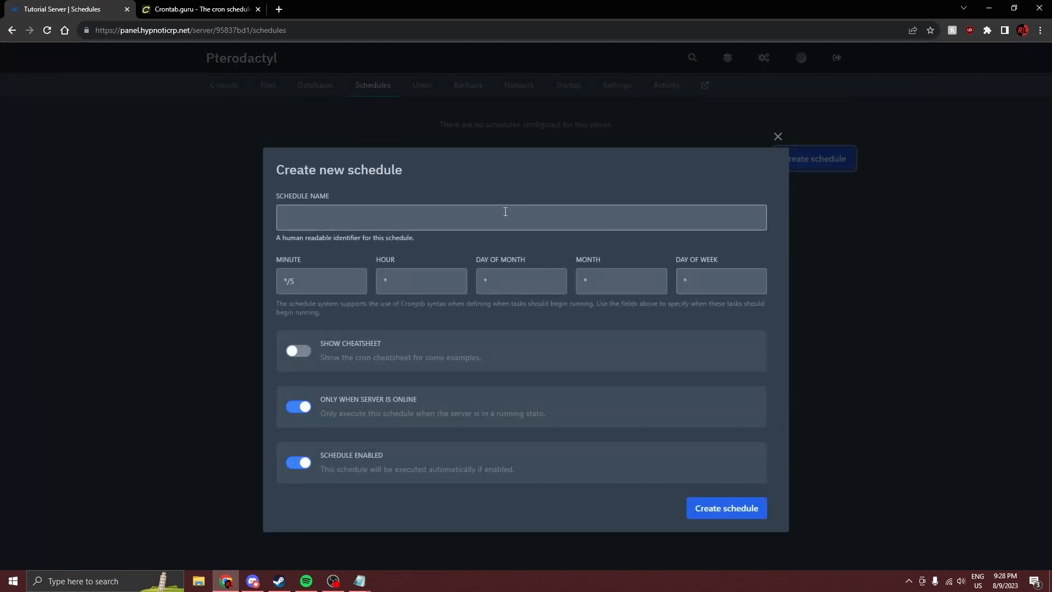
type("Backup")
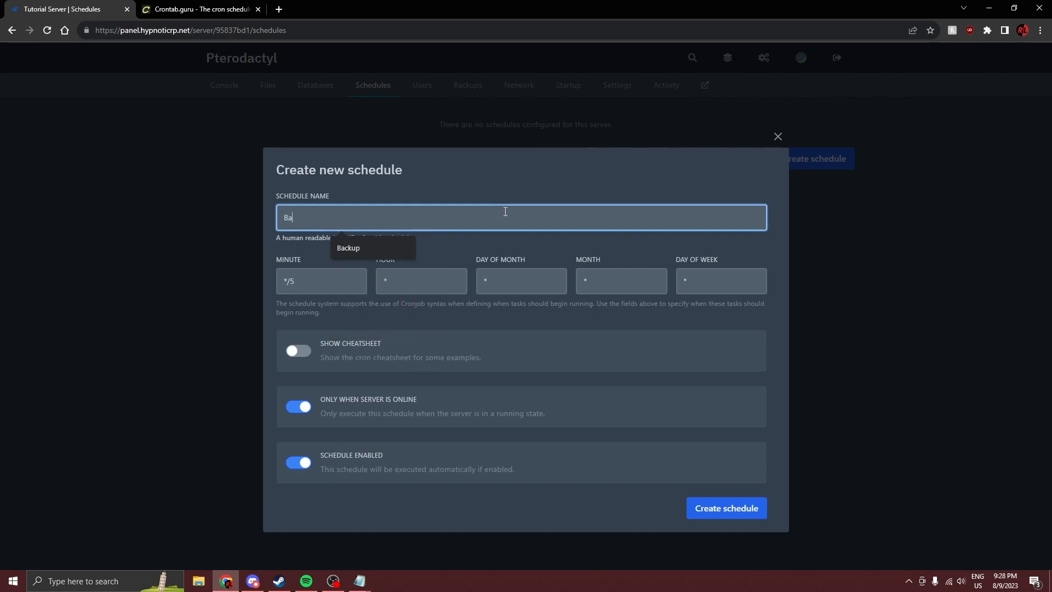
left_click(319, 261)
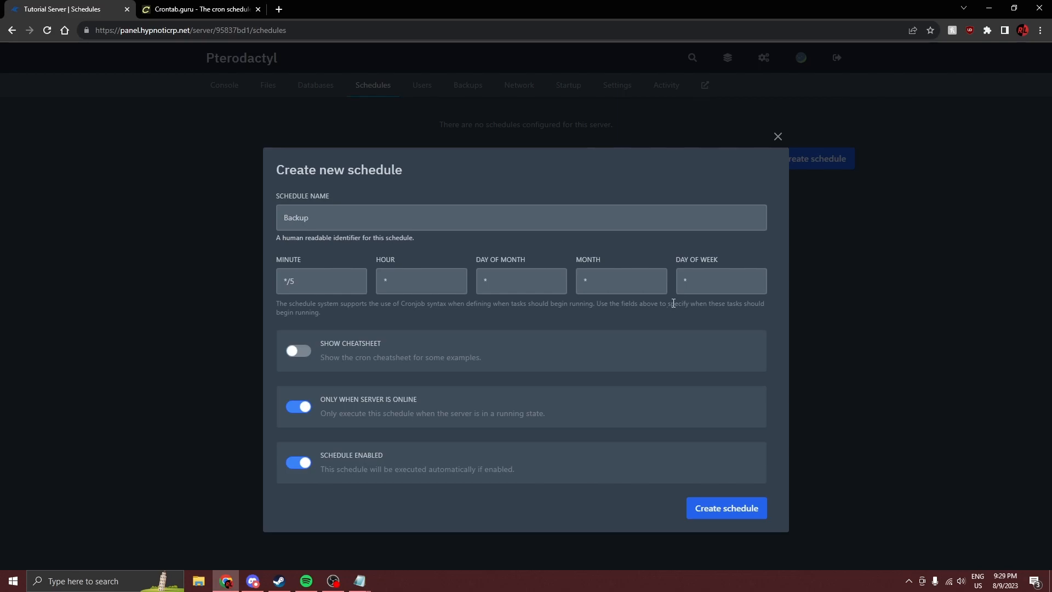
Step: Switch to crontab guru and examine the cron expression 0 */6 * * * together with its plain-language description
left_click(181, 9)
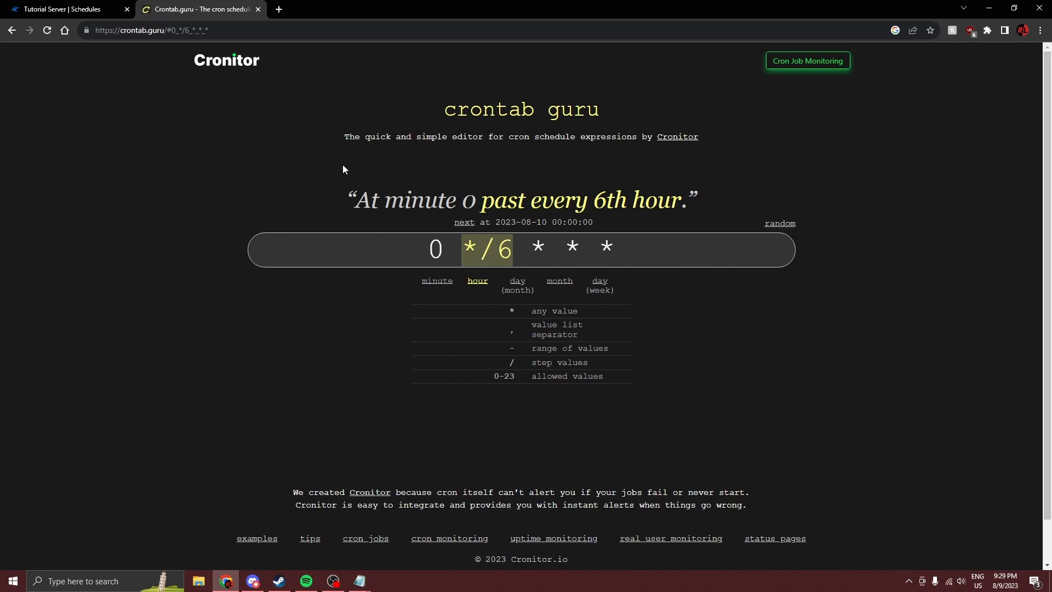
left_click(426, 251)
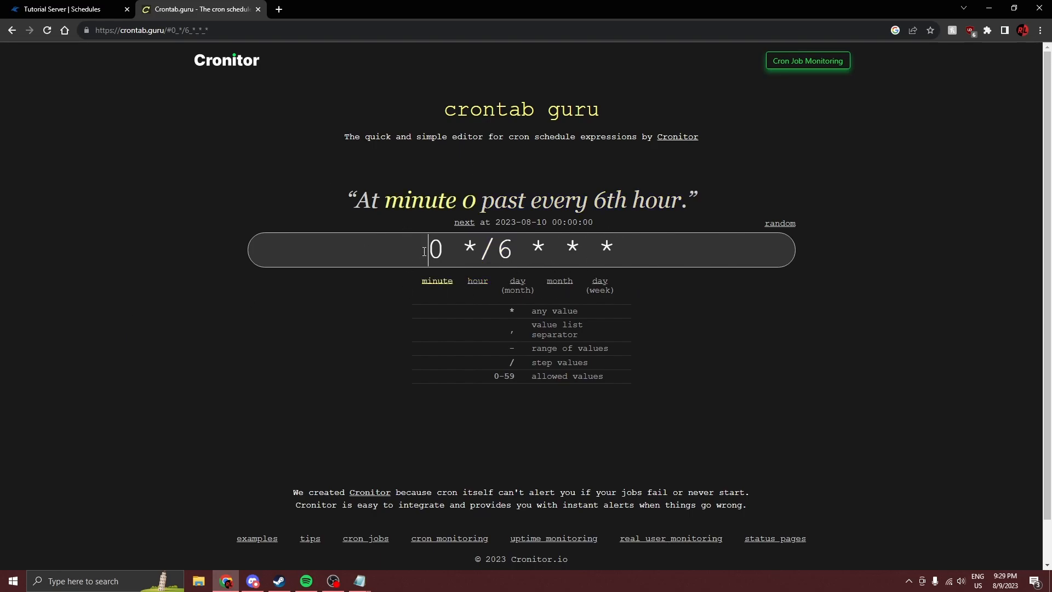
left_click_drag(465, 252, 600, 249)
left_click_drag(519, 250, 455, 248)
left_click(429, 249)
left_click(99, 10)
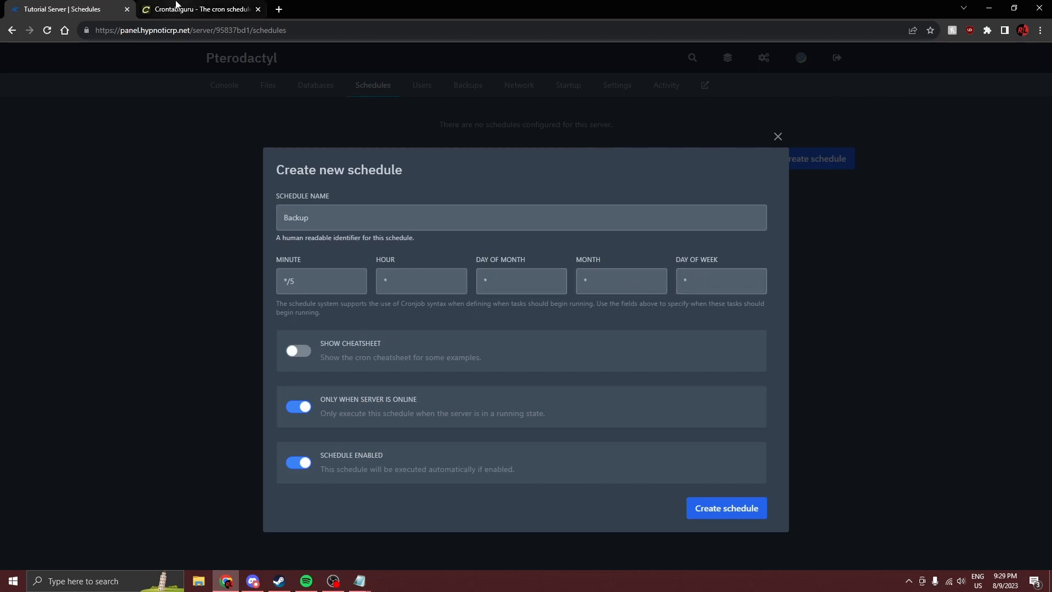
left_click(197, 10)
left_click(408, 246)
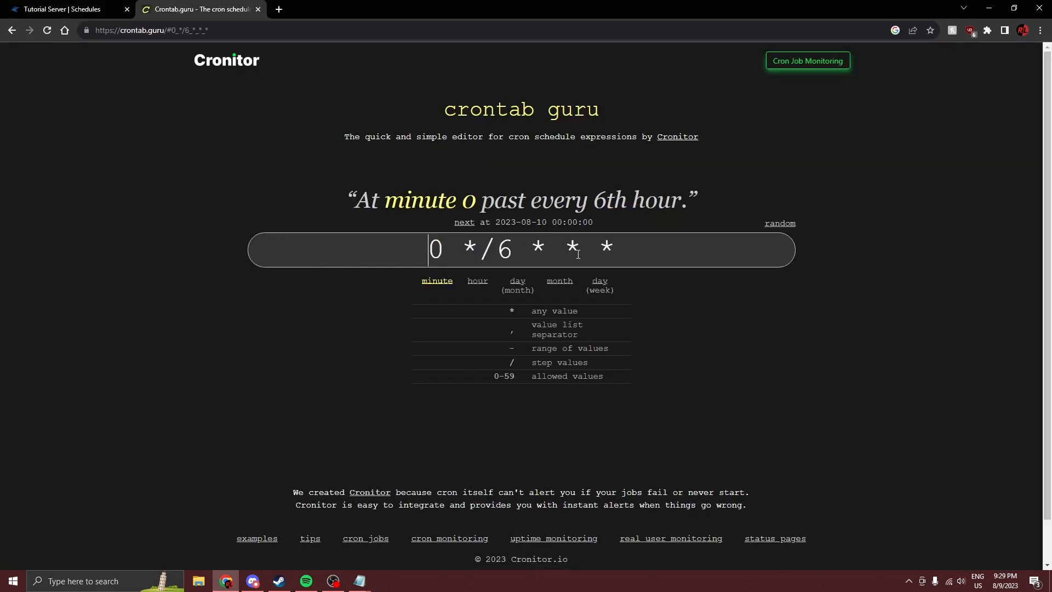
mouse_move(354, 198)
left_mouse_down()
mouse_move(703, 206)
mouse_move(341, 208)
left_mouse_up()
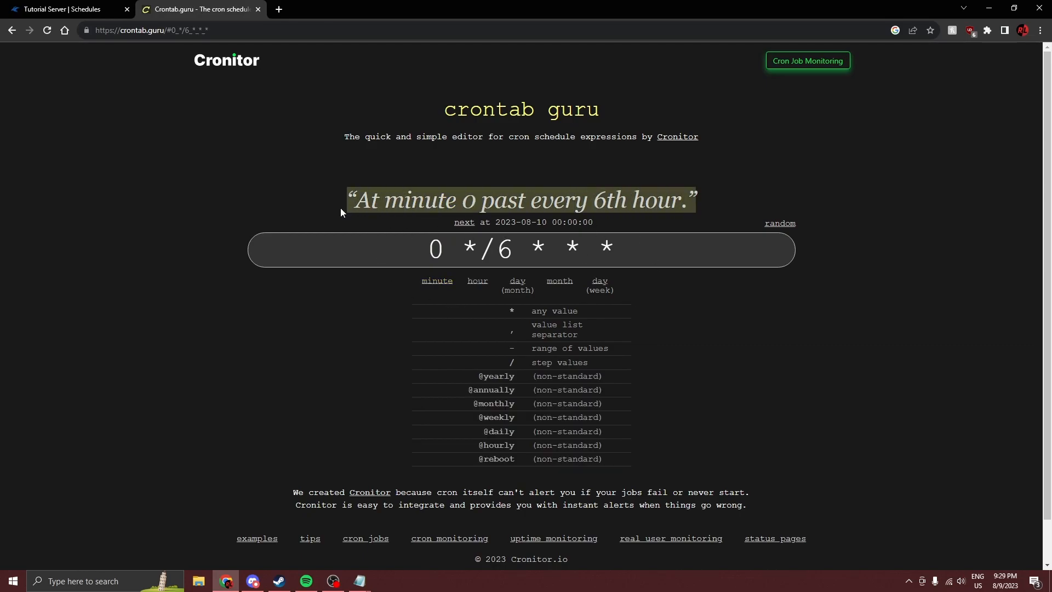
left_click(340, 208)
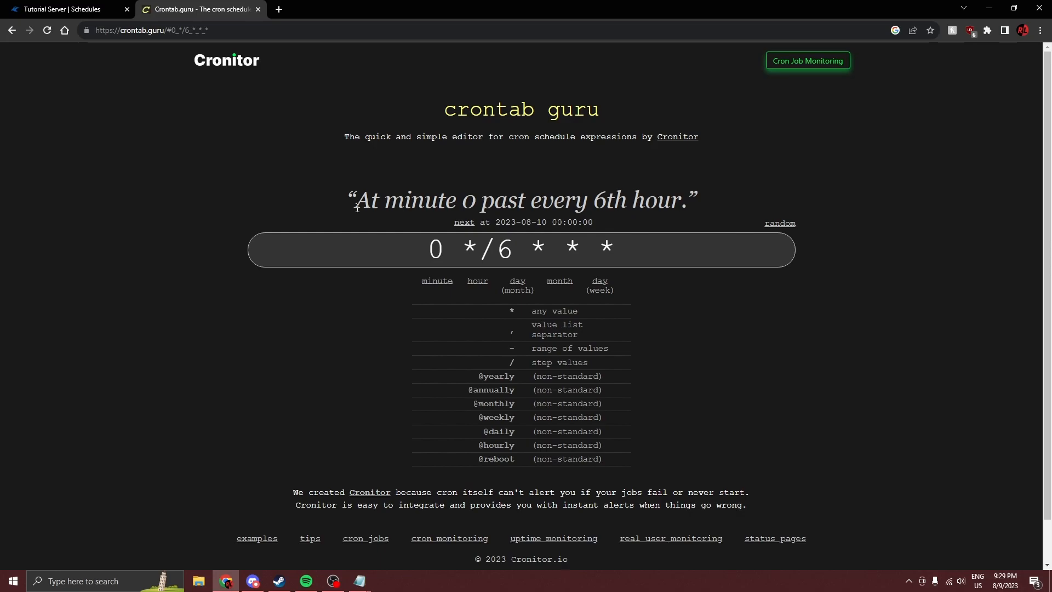
Step: Examine the minute, hour, day-of-month, month and day-of-week parts of the crontab guru expression one by one
left_click(442, 252)
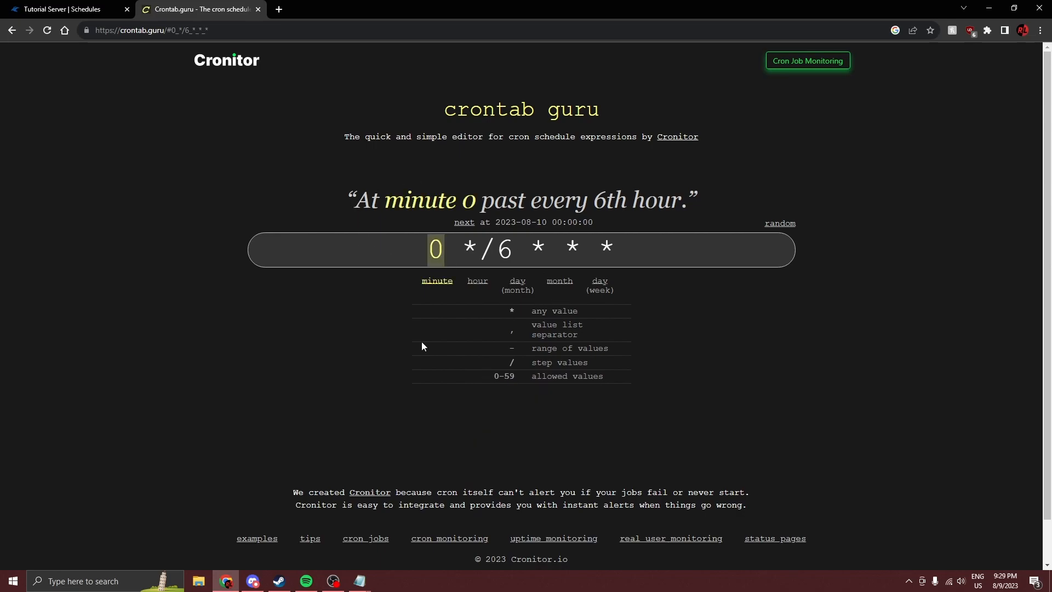
left_click(462, 249)
left_click_drag(516, 249, 466, 250)
left_click(508, 250)
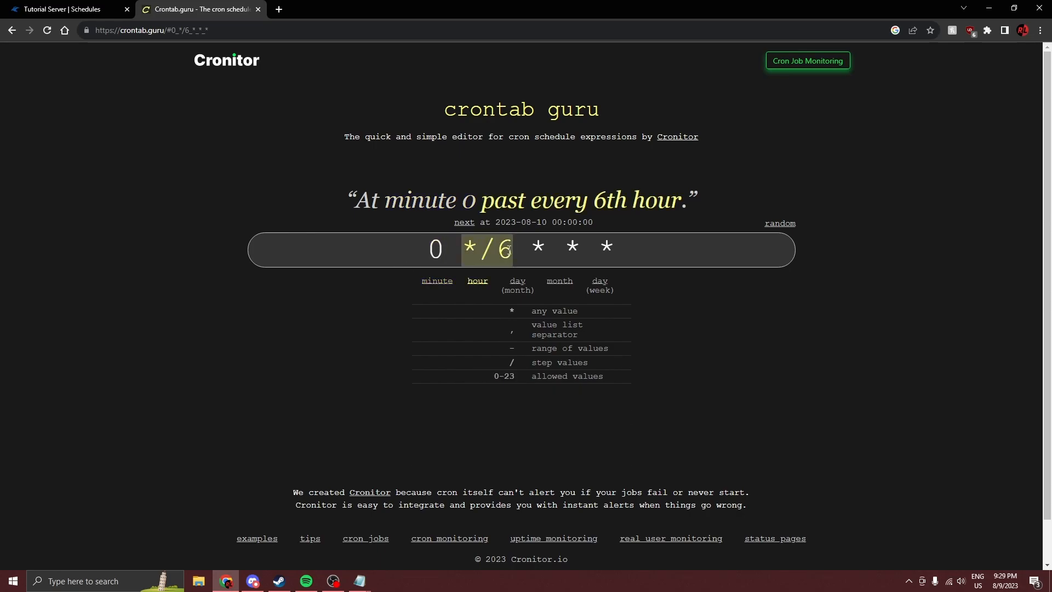
left_click_drag(529, 248, 635, 250)
left_click_drag(642, 248, 539, 247)
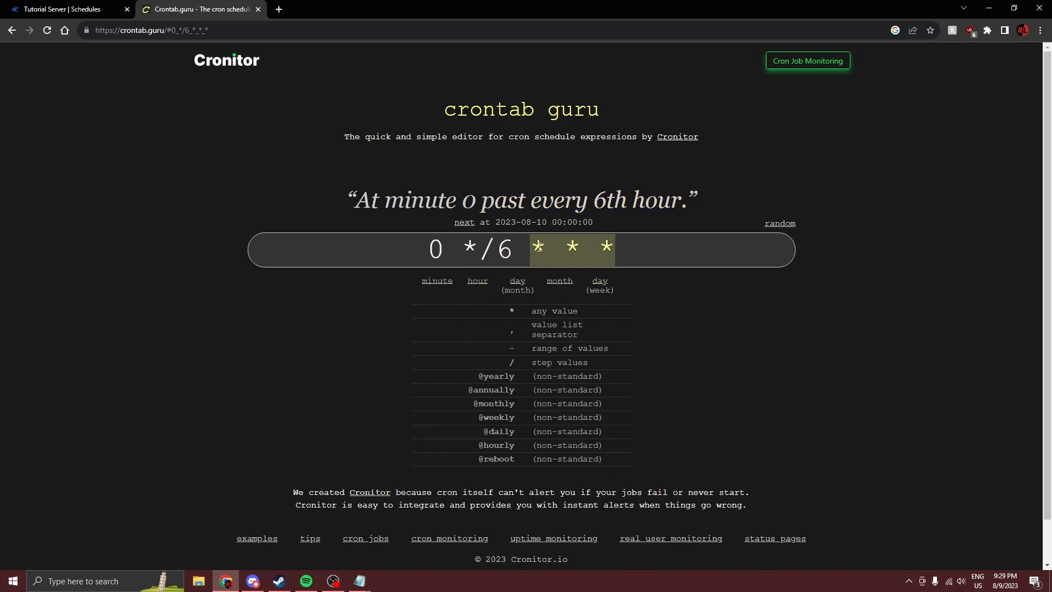
left_click(539, 248)
left_click(588, 247)
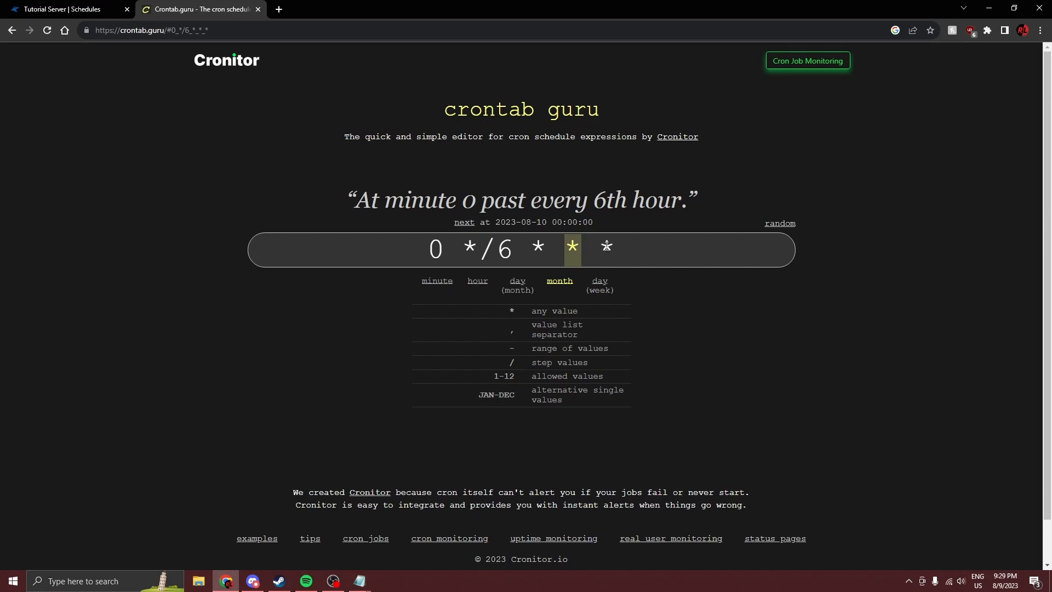
left_click(606, 246)
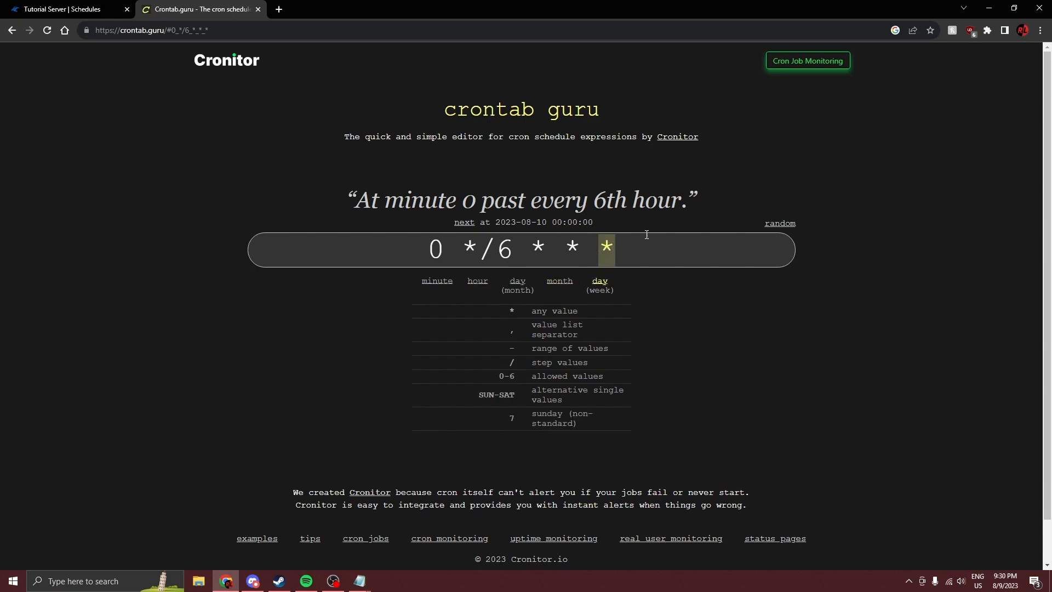
left_click_drag(645, 251, 535, 250)
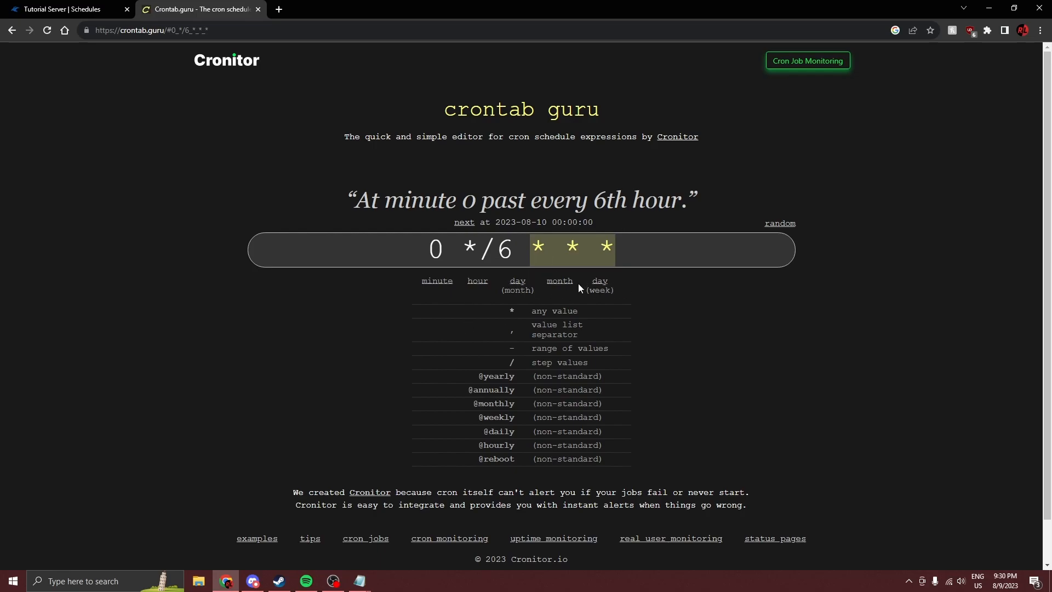
left_click(686, 290)
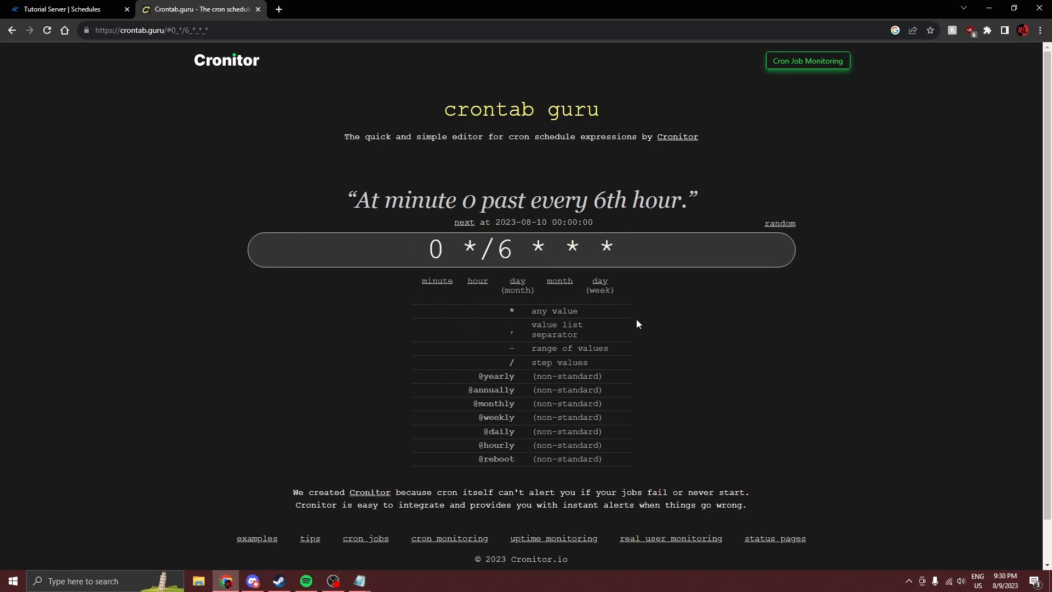
left_click_drag(427, 251, 625, 252)
left_click(625, 252)
Step: Return to the Backup schedule form and set its minute value to 0
left_click(110, 7)
left_click_drag(324, 281, 238, 281)
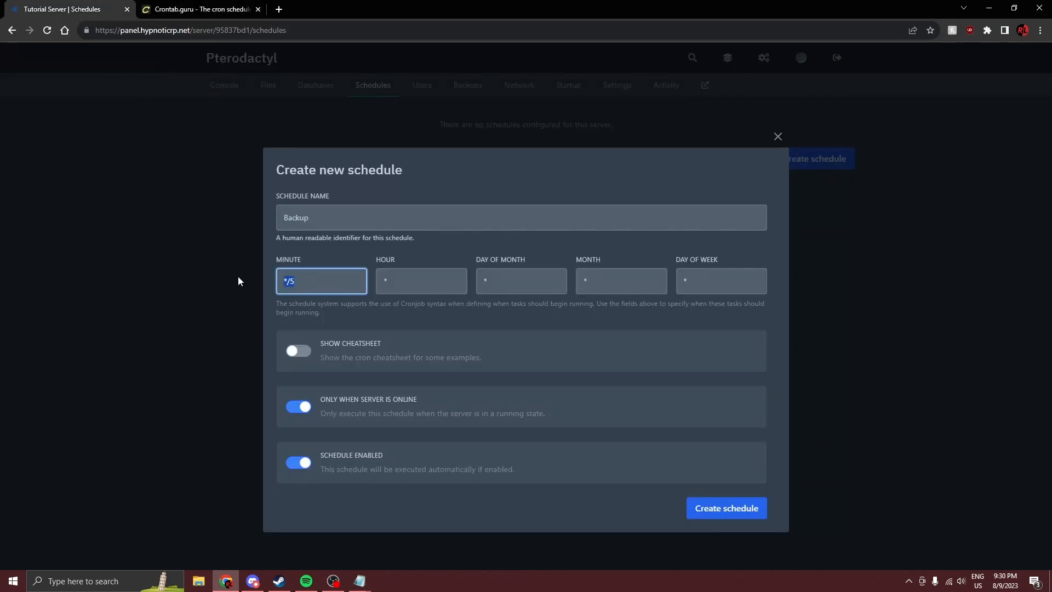
type("0")
Step: Check the hour part of the crontab guru expression and set the Backup schedule's hour to */6
left_click(198, 9)
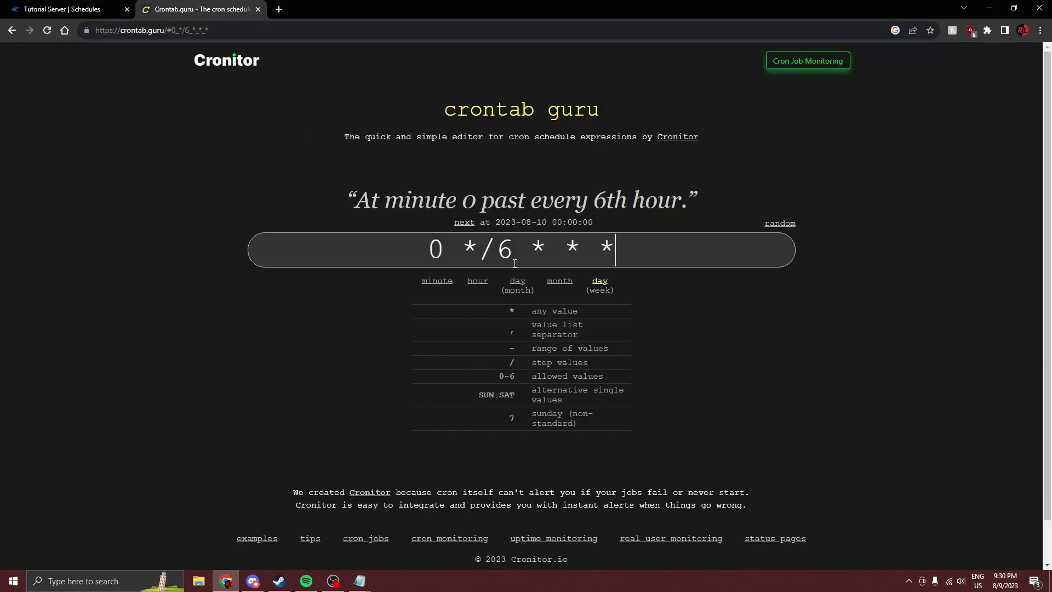
left_click_drag(472, 248, 497, 250)
left_click(466, 248)
left_click(499, 254)
left_click(511, 250)
left_click(84, 6)
left_click(422, 275)
type("/6")
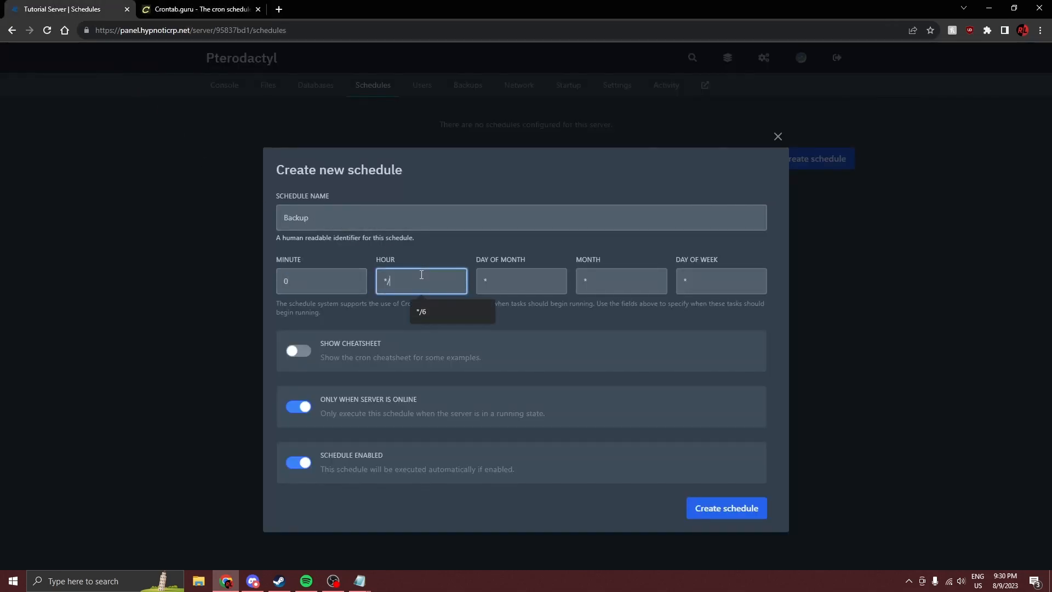
Step: Compare the remaining day and month values with crontab guru, and show the cron cheatsheet in the schedule form
left_click(180, 9)
left_click_drag(531, 250, 600, 249)
left_click(645, 250)
left_click(22, 7)
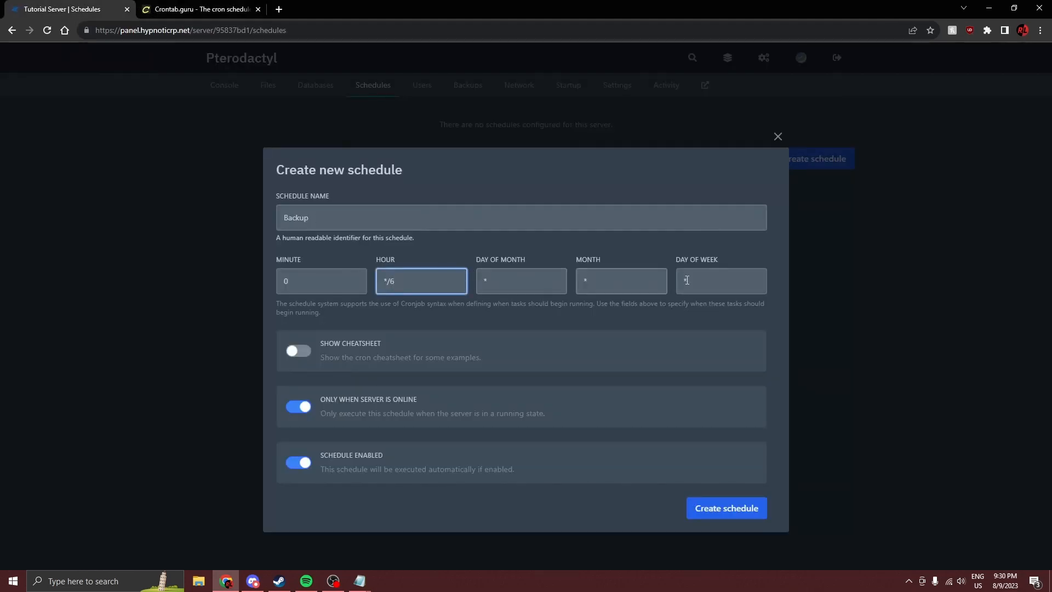
left_click(297, 351)
scroll(440, 409, "down", 1)
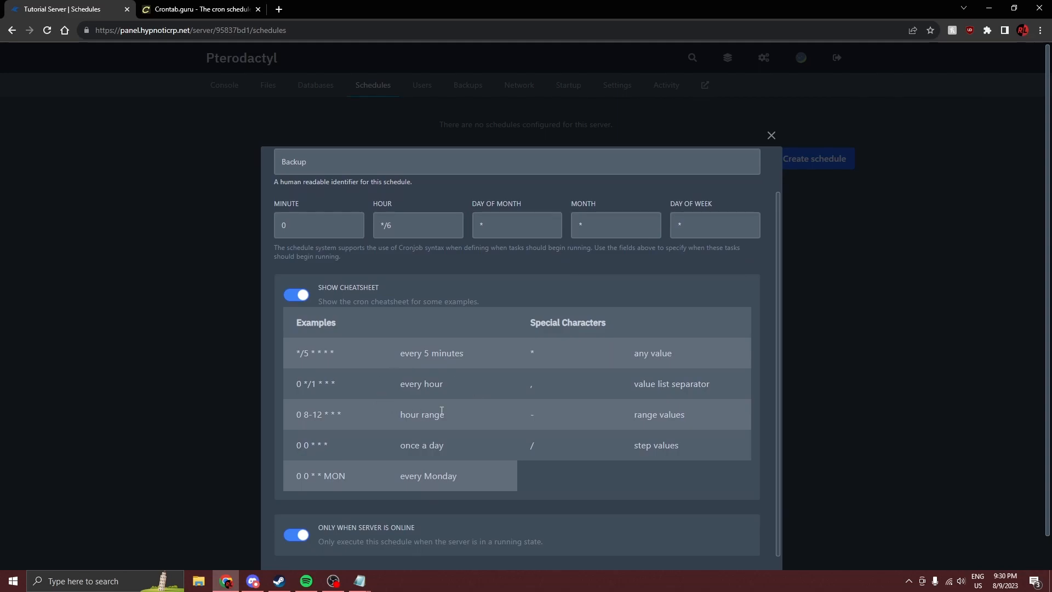
Step: Search Google in a new browser tab for "cronjob ever 12 hours"
left_click(200, 9)
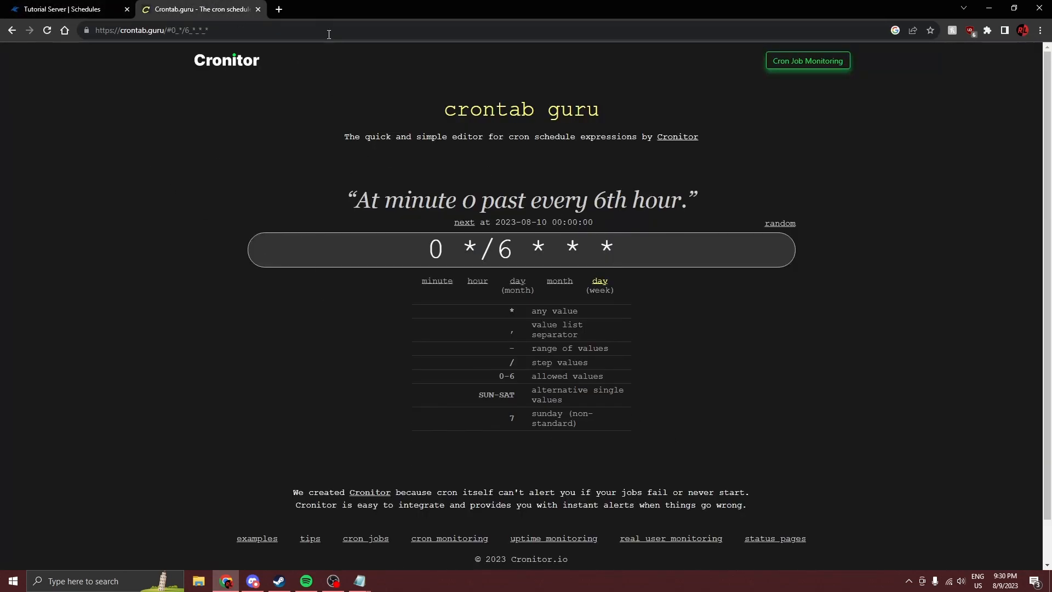
left_click(279, 10)
type("cronta")
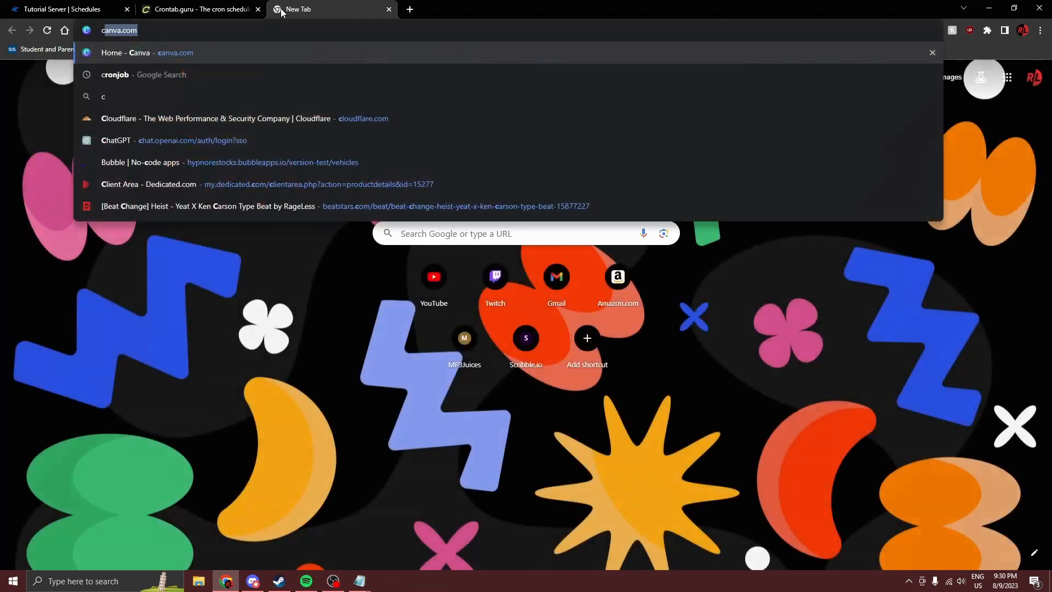
key("BackSpace")
key("BackSpace")
key("BackSpace")
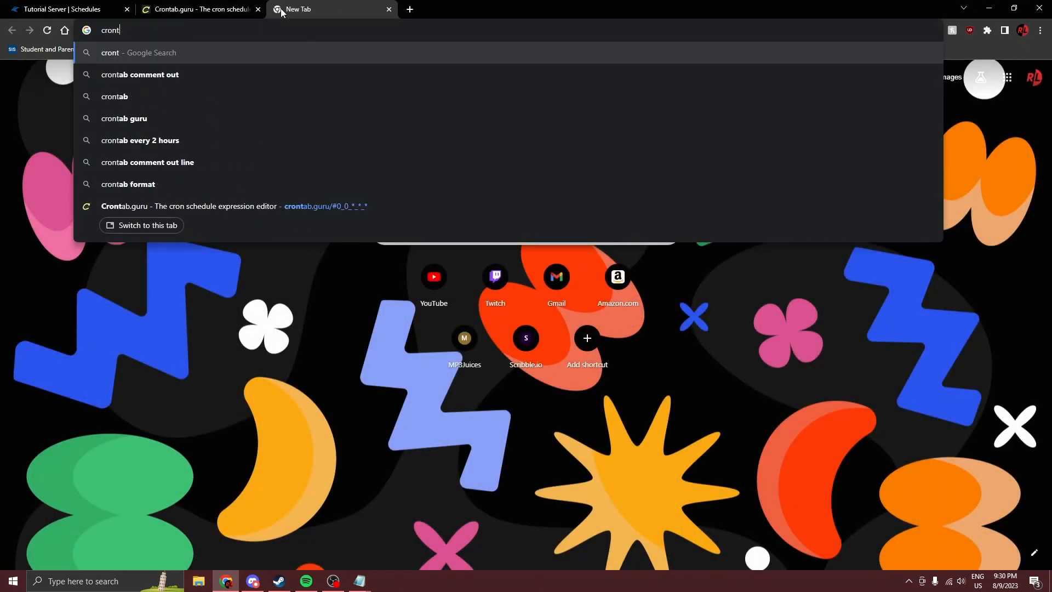
type("job ")
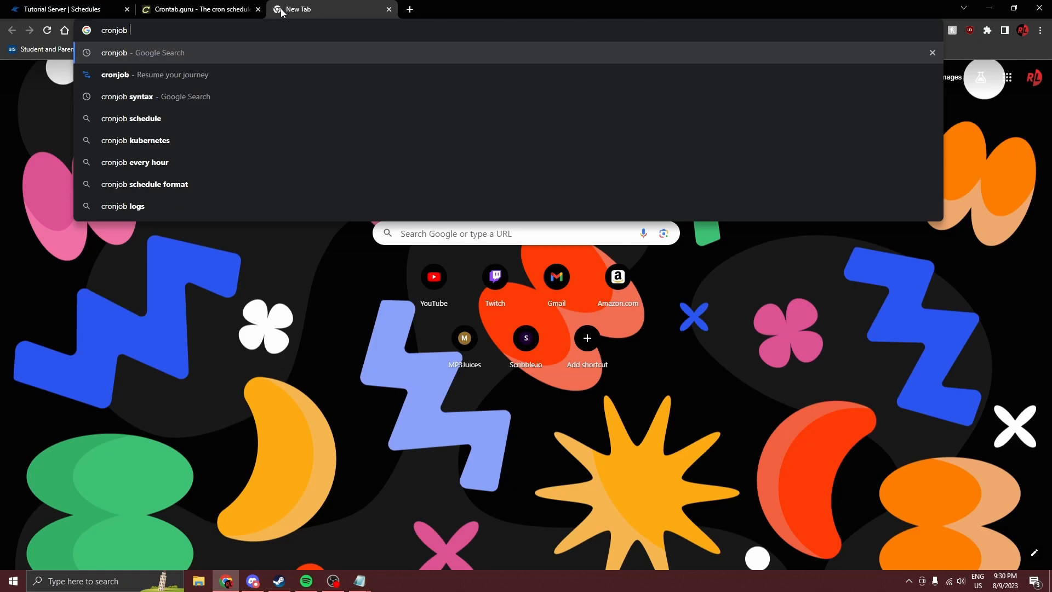
type("ever")
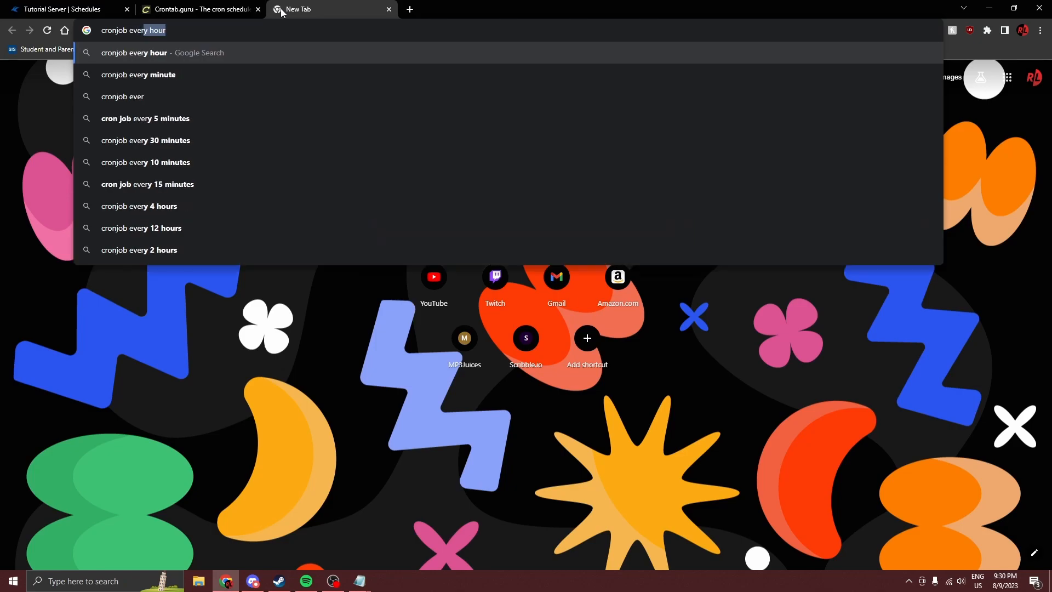
type(" 12 hours")
key("Return")
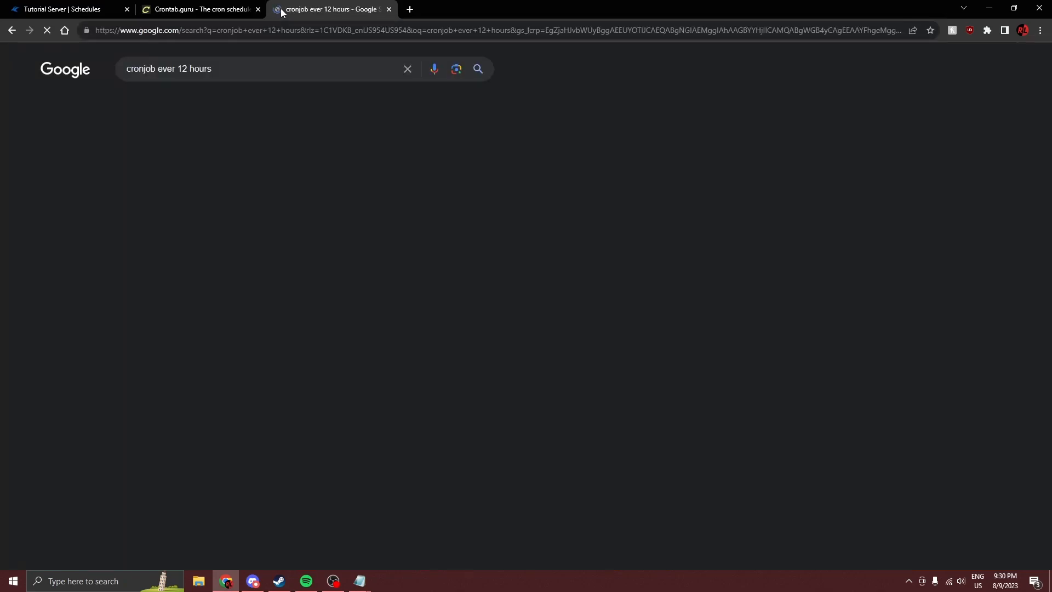
Step: Open the crontab guru result for every 12 hours, examine its expression and description, and close that page
left_click(152, 229)
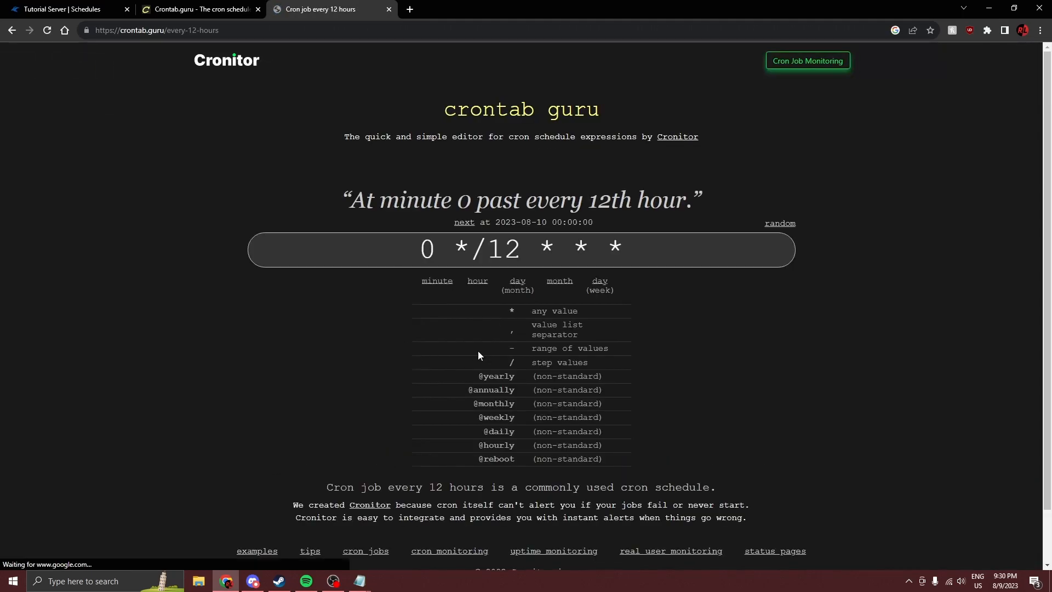
left_click_drag(419, 244, 583, 263)
left_click(296, 207)
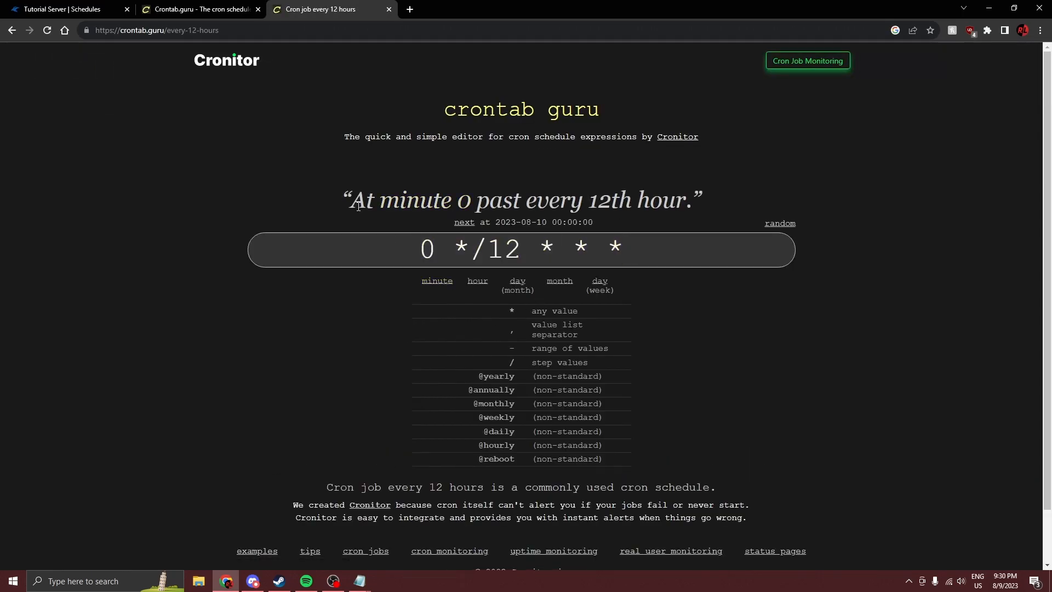
left_click_drag(350, 203, 725, 218)
left_click(711, 200)
key("ctrl+w")
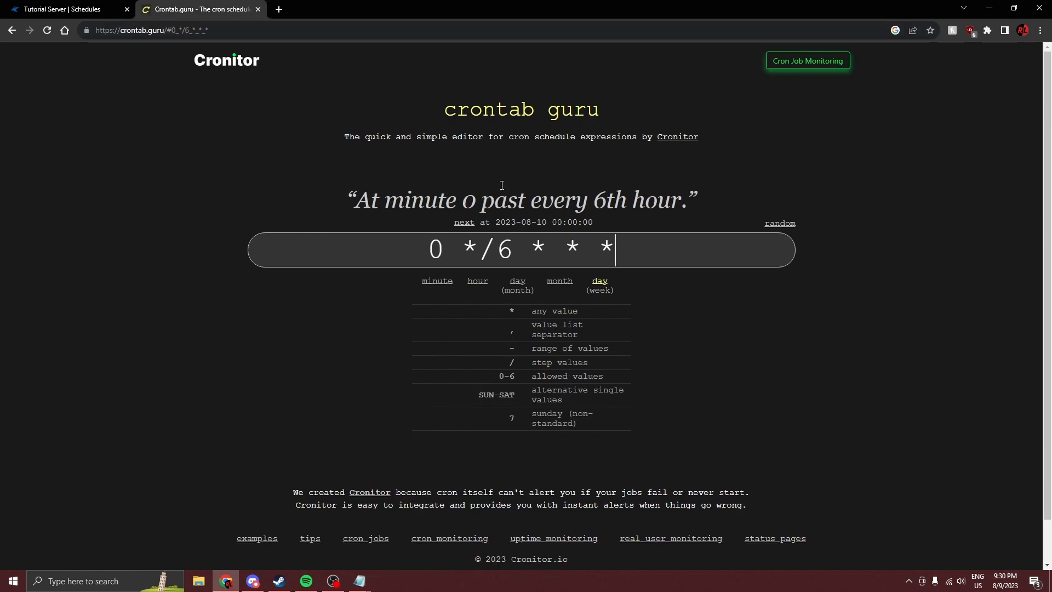
Step: Hide the cheatsheet, turn off Only When Server Is Online, and create the Backup schedule
left_click(57, 4)
left_click(299, 294)
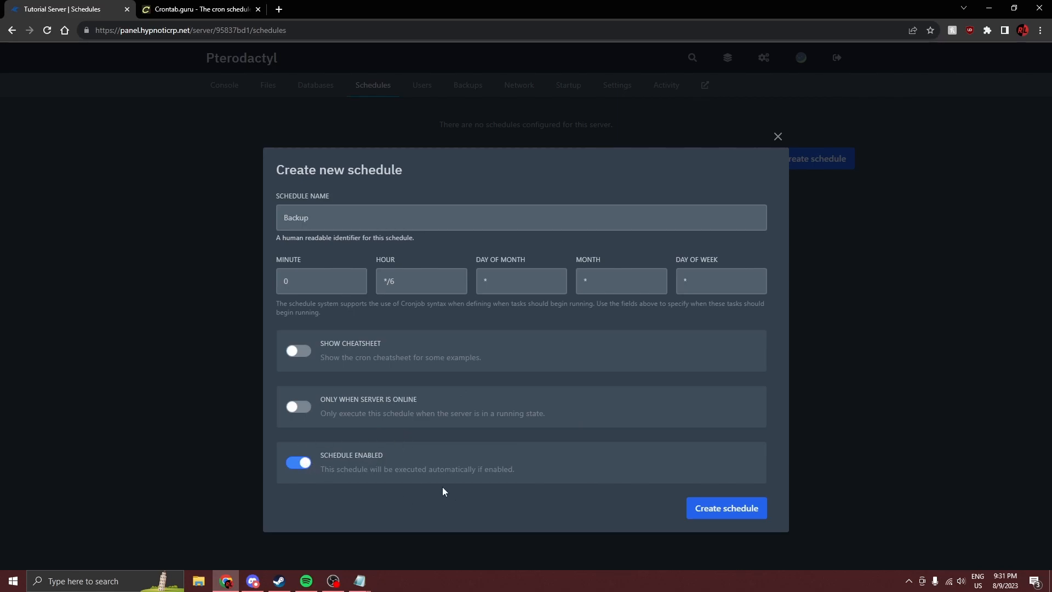
left_click(733, 511)
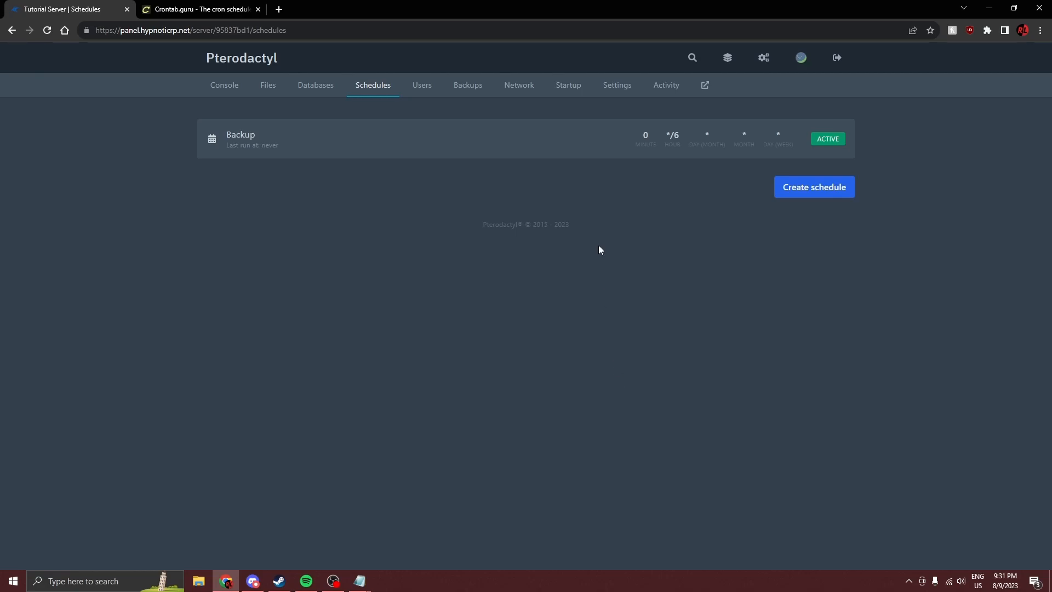
Step: Start a new task in the Backup schedule and set its action to Create backup
left_click(580, 156)
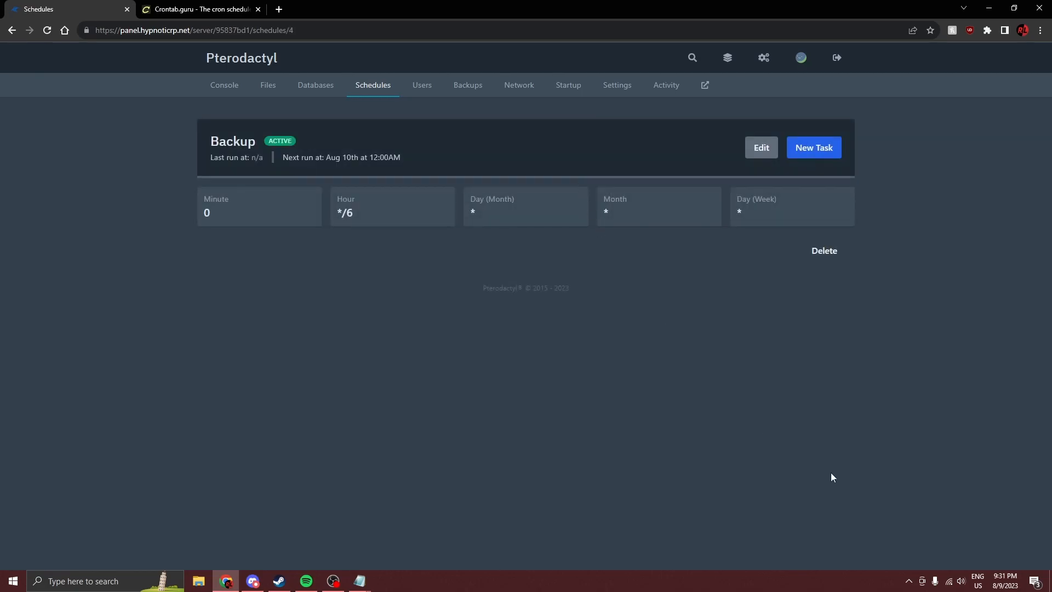
left_click(820, 151)
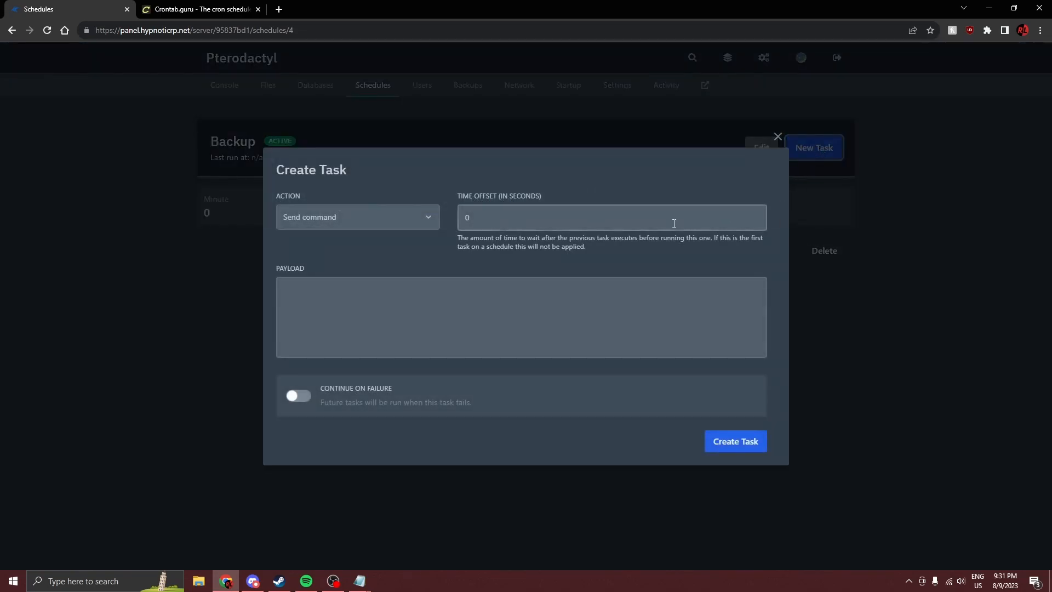
left_click(418, 223)
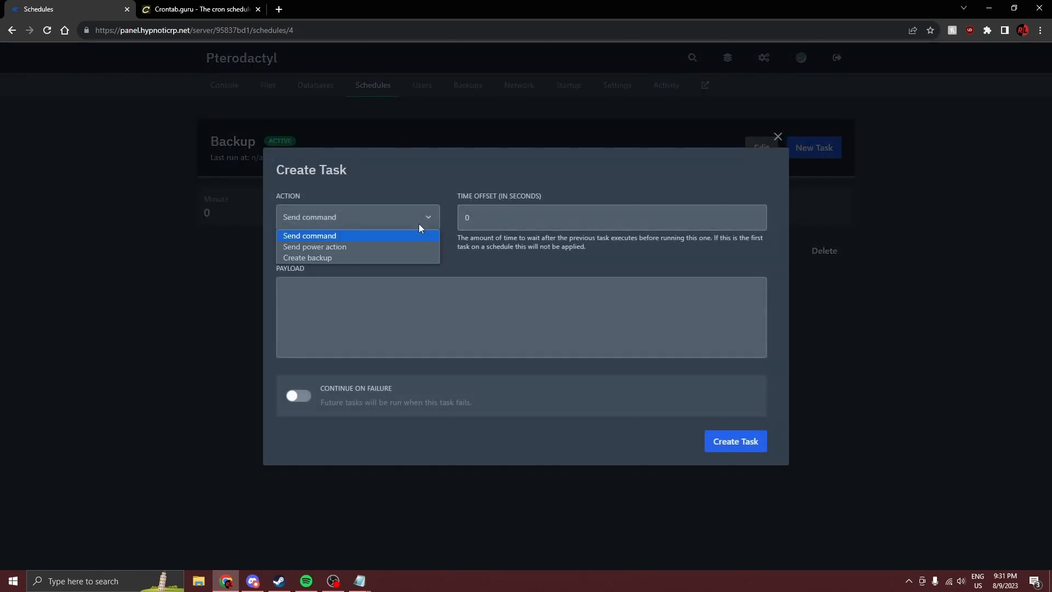
left_click(308, 258)
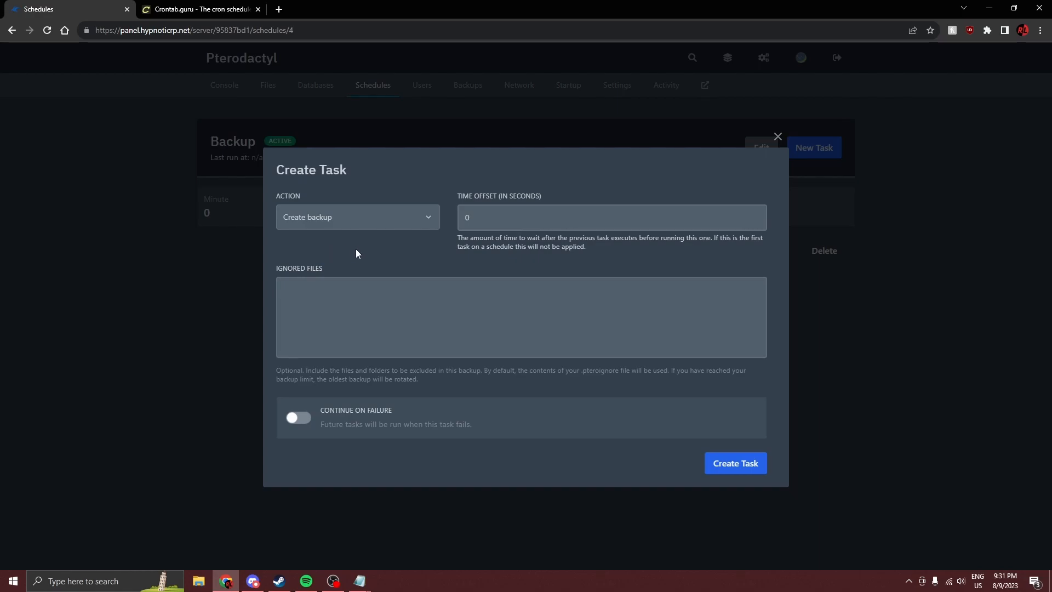
Step: Examine the new task's Time Offset setting and its explanation
left_click(549, 215)
left_click(508, 243)
left_click(489, 218)
left_click(460, 186)
left_click_drag(482, 218, 452, 208)
left_click(454, 183)
left_click(493, 217)
double_click(494, 218)
left_click(485, 254)
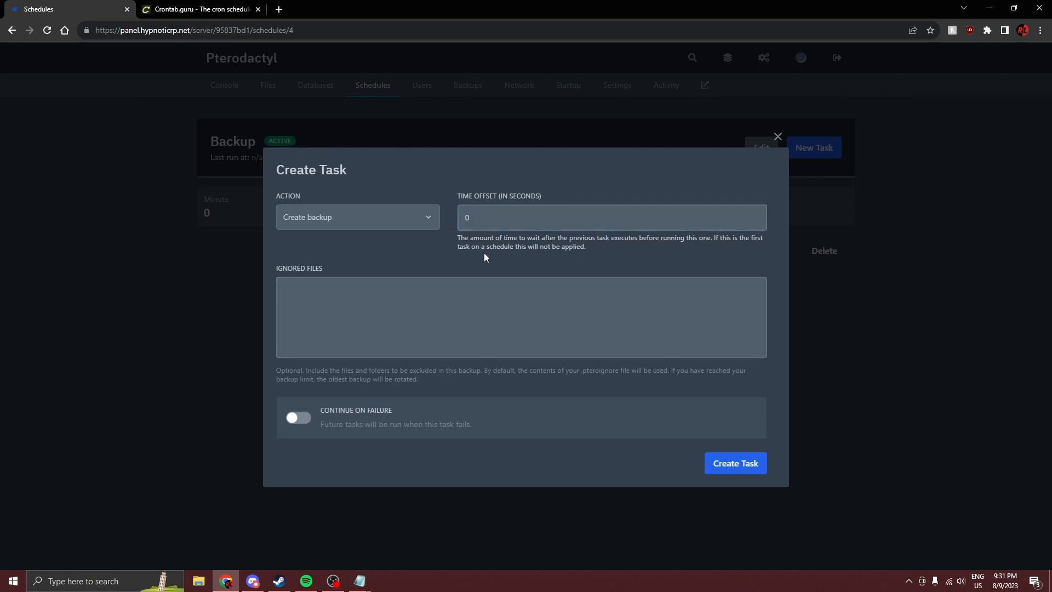
Step: Paste the prepared exclusion list, from /.config through /Servers/unturned/Workshop, into the backup task's Ignored Files
left_click(400, 292)
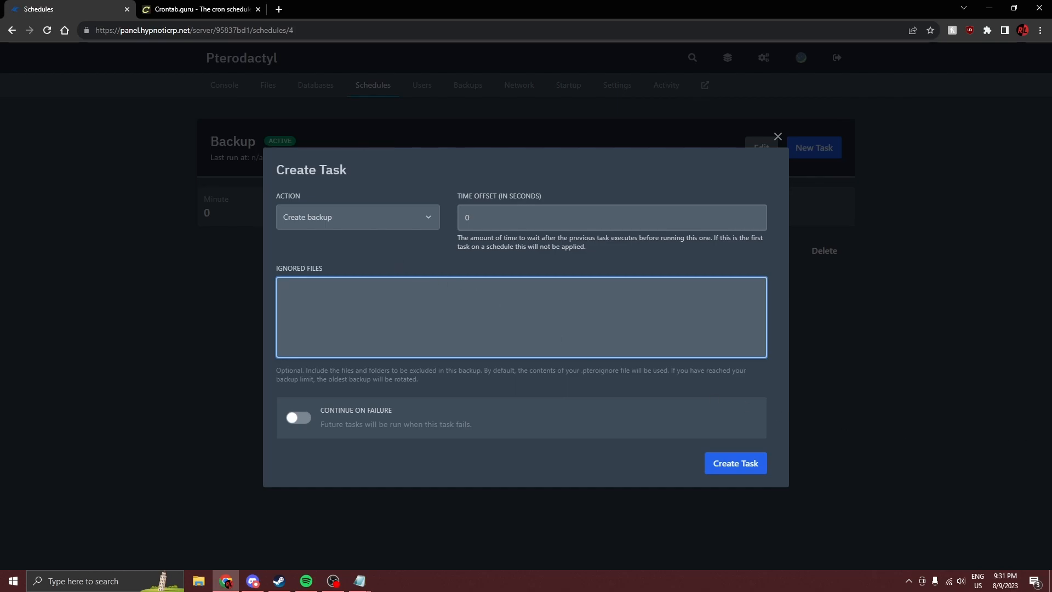
key("alt+Tab")
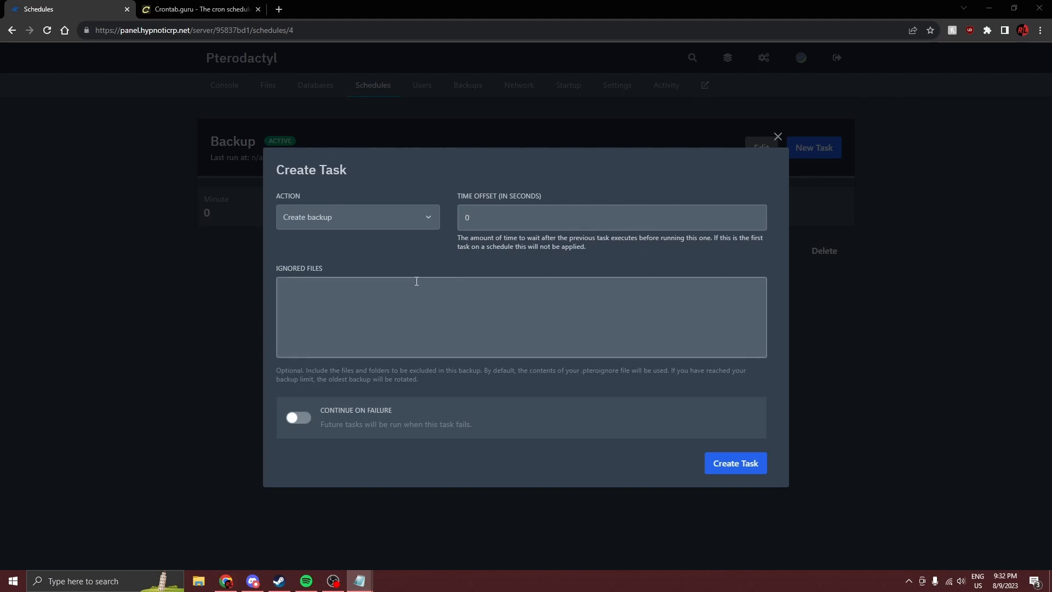
left_click(403, 295)
key("ctrl+v")
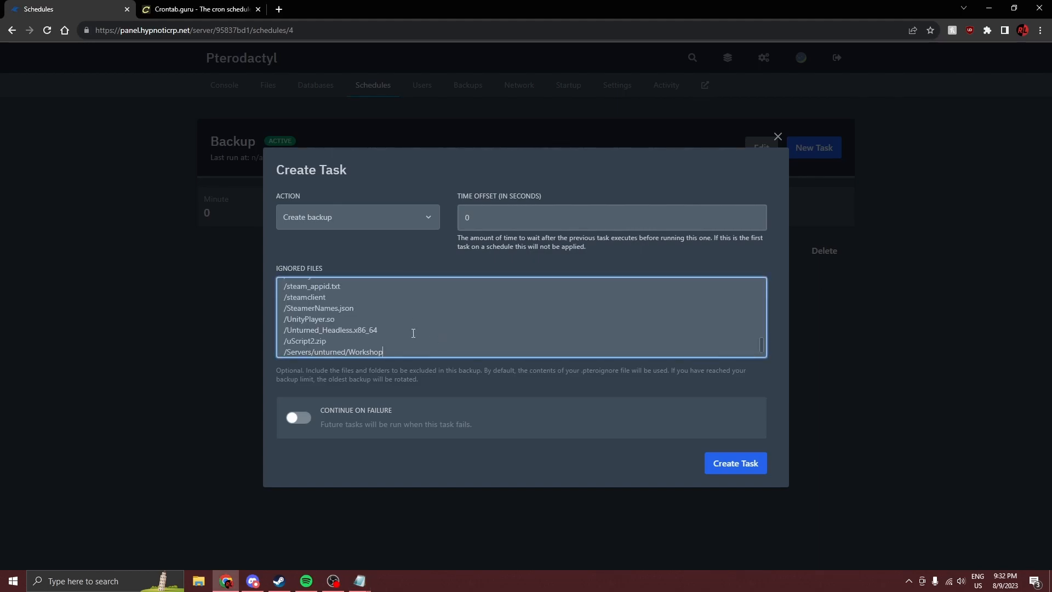
Step: Review the full list of files and folders entered under Ignored Files
scroll(422, 339, "down", 1)
left_click_drag(398, 350, 286, 284)
left_click(357, 321)
scroll(357, 321, "down", 6)
left_click_drag(399, 350, 250, 232)
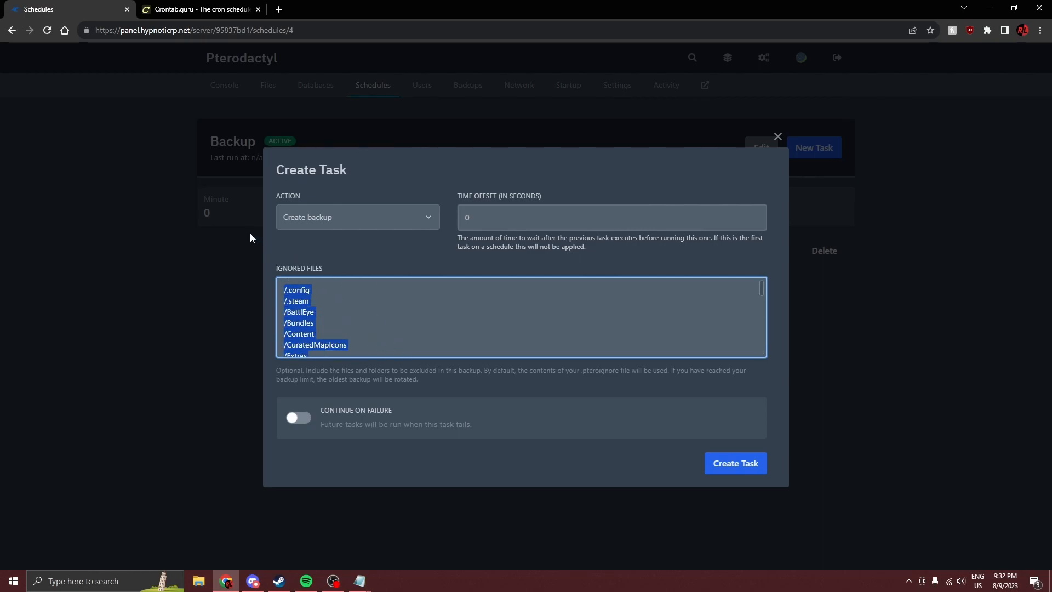
left_click(312, 314)
scroll(356, 334, "down", 6)
left_click_drag(397, 350, 247, 242)
left_click(327, 316)
scroll(339, 331, "down", 6)
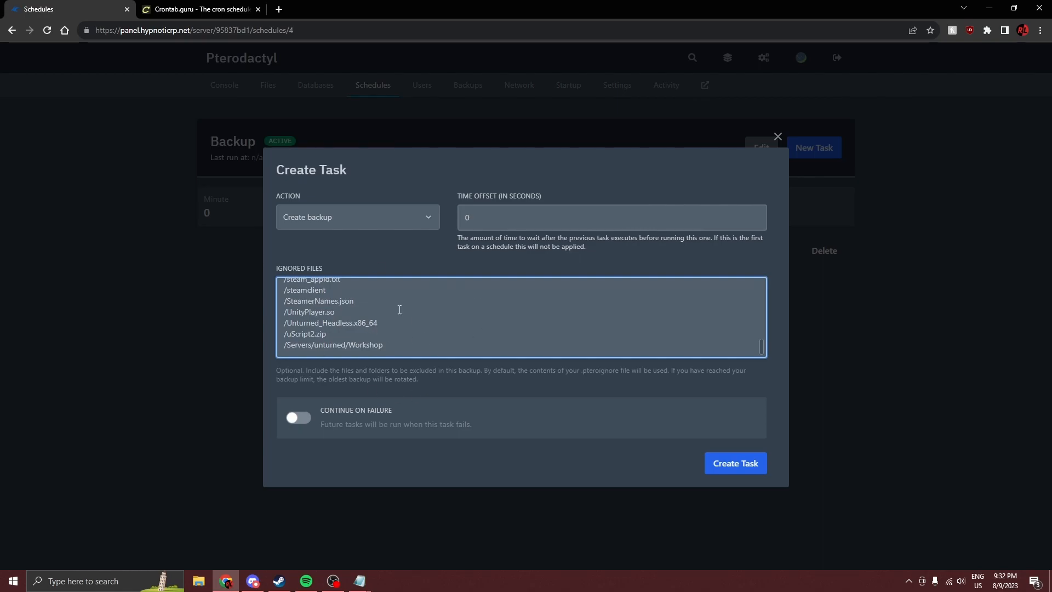
Step: Turn on Continue on Failure and create the backup task
left_click(349, 371)
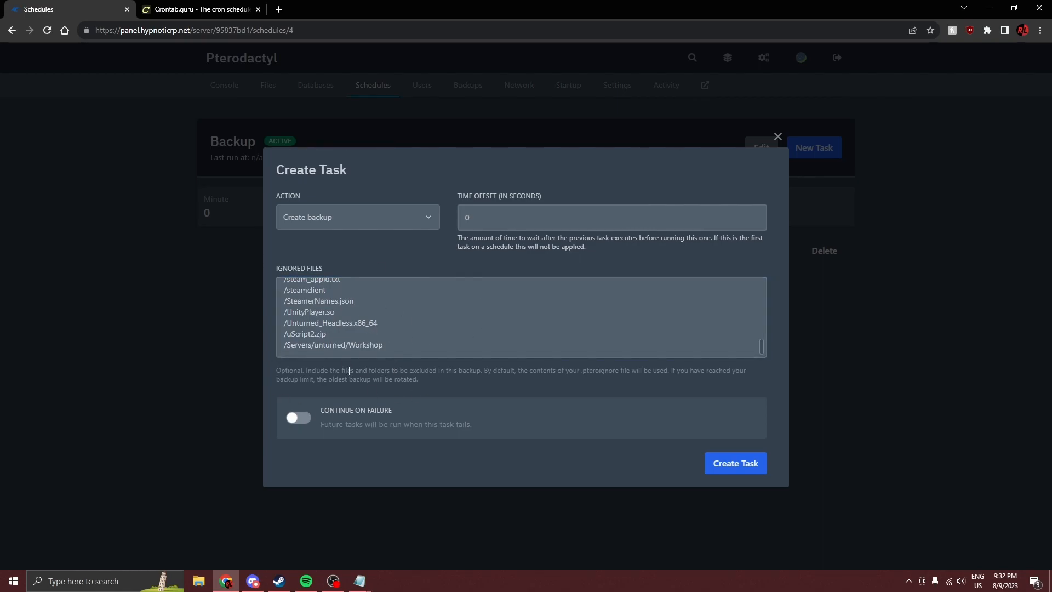
left_click(296, 427)
left_click(735, 463)
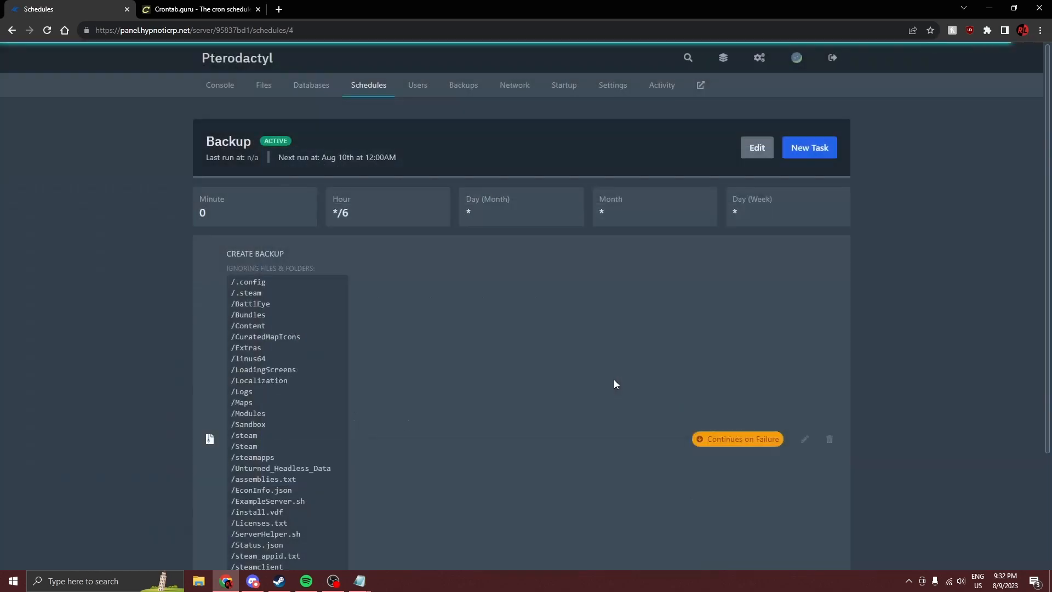
Step: Review the task's ignored files in the Backup schedule and check the schedule's next run time
scroll(598, 373, "down", 3)
scroll(572, 366, "up", 2)
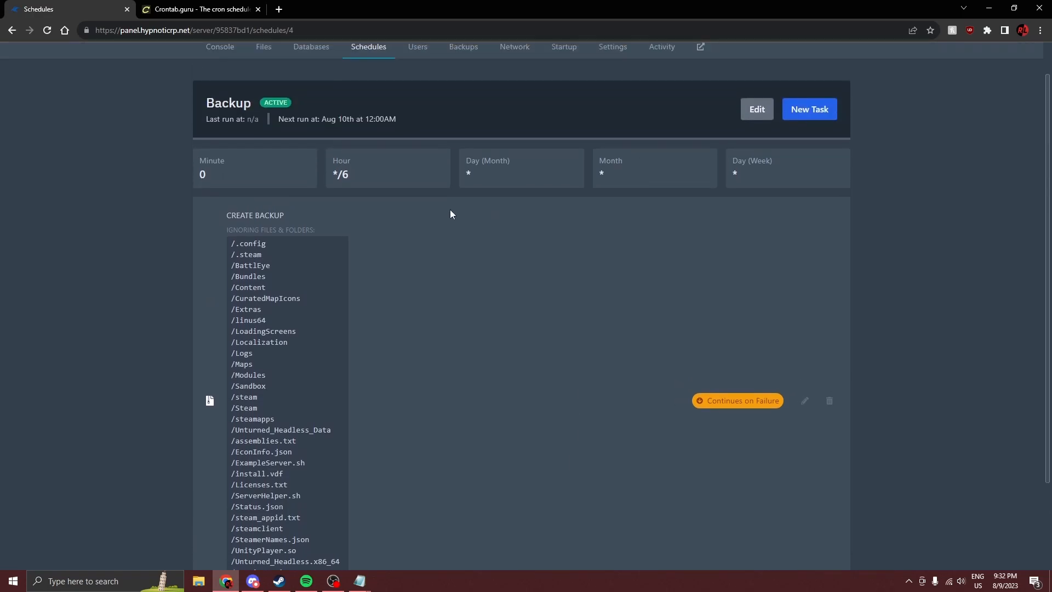
scroll(515, 313, "up", 1)
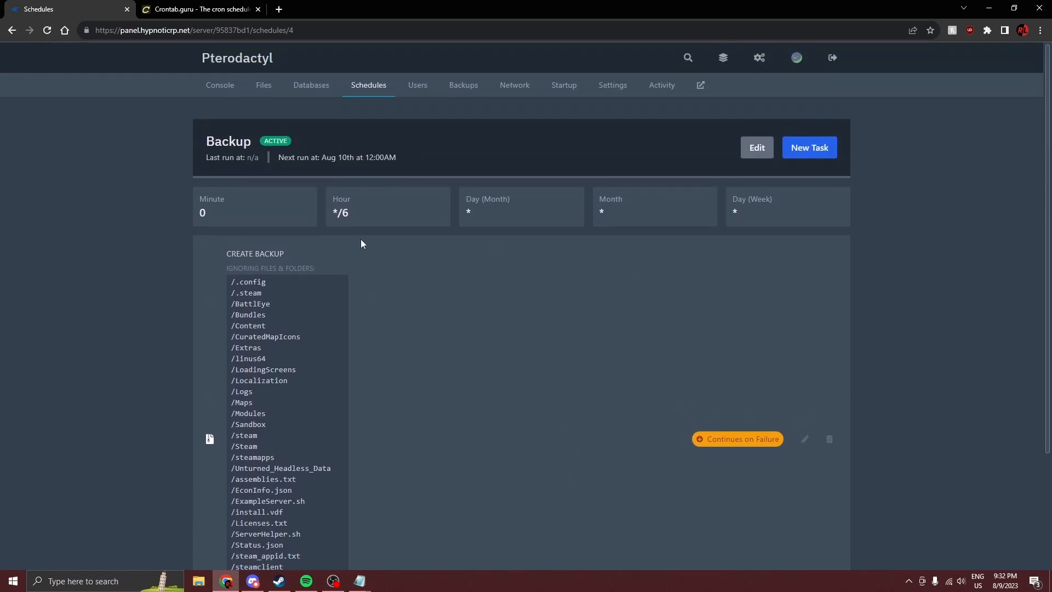
left_click_drag(365, 157, 409, 156)
left_click(364, 158)
left_click(410, 155)
Step: Start a manual server backup named Test1 with no ignored files and without locking it
left_click(451, 90)
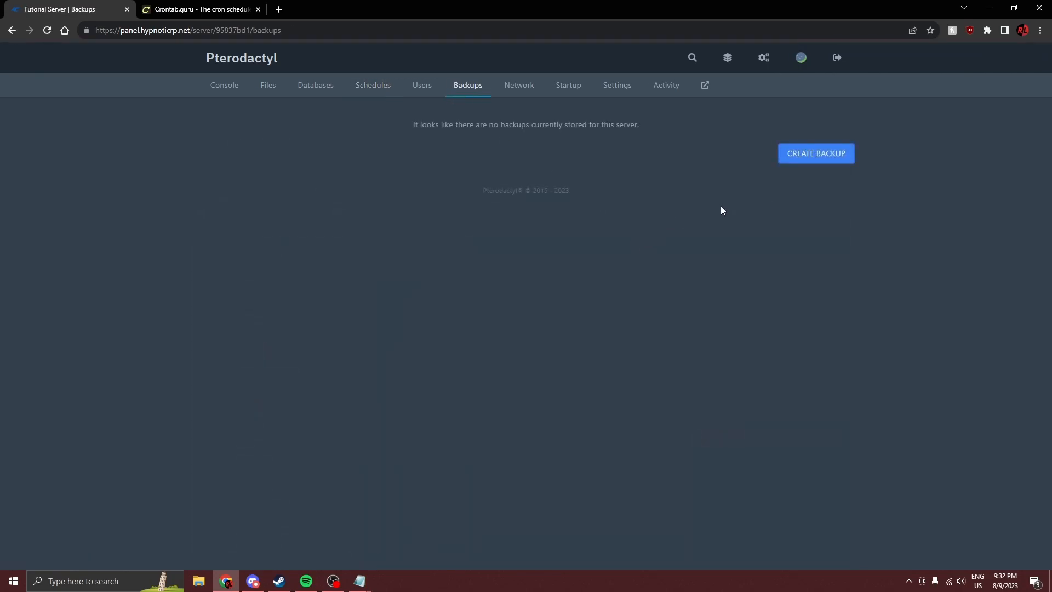
left_click(800, 160)
left_click(385, 213)
type("Test1")
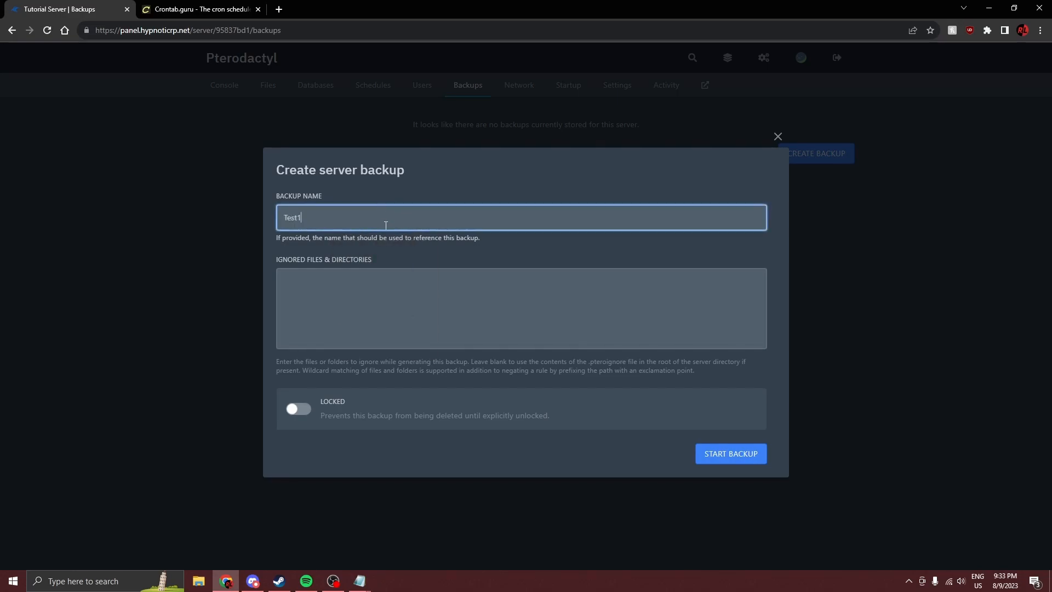
left_click(392, 253)
left_click(349, 298)
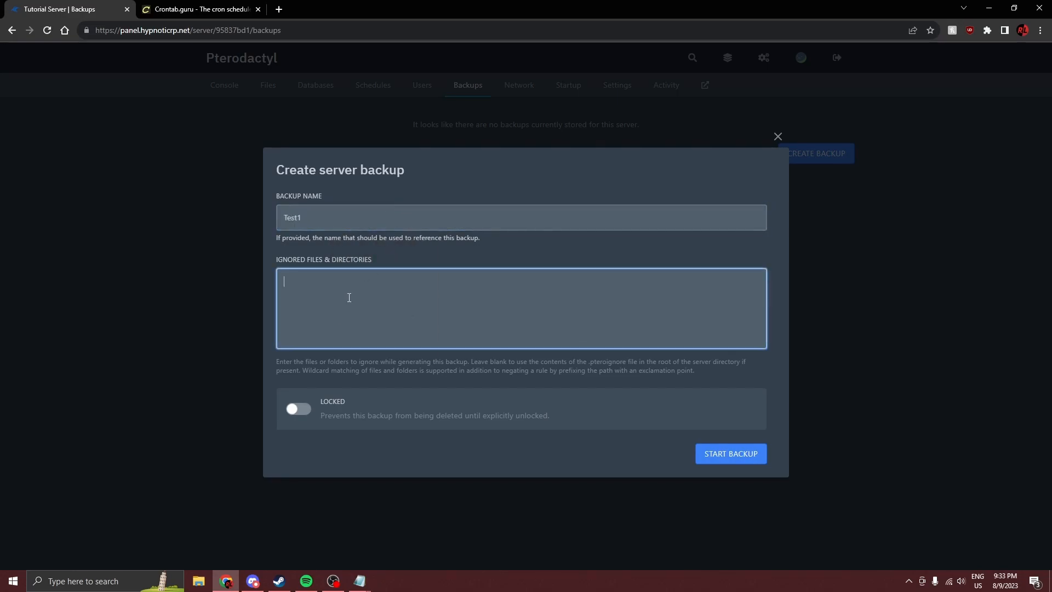
left_click(408, 368)
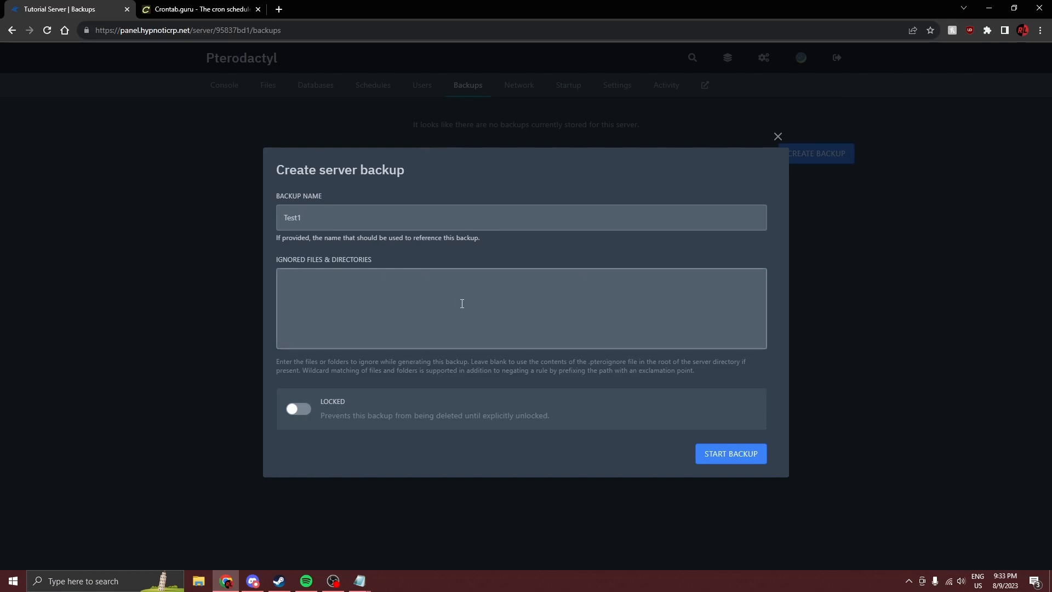
left_click(721, 455)
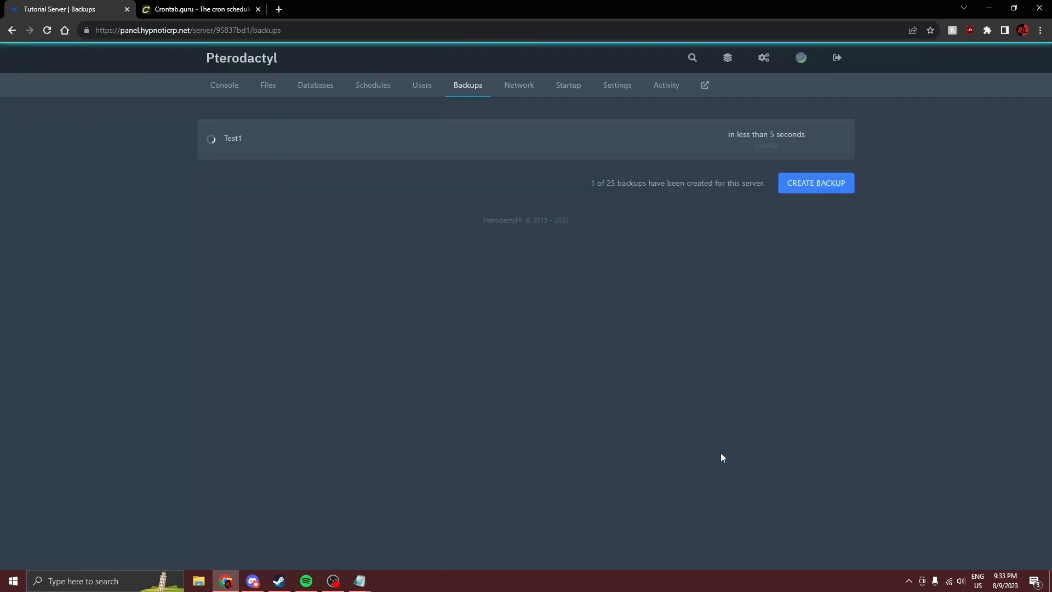
Step: Reload the server's backups page to check the progress of the Test1 backup
left_click(47, 30)
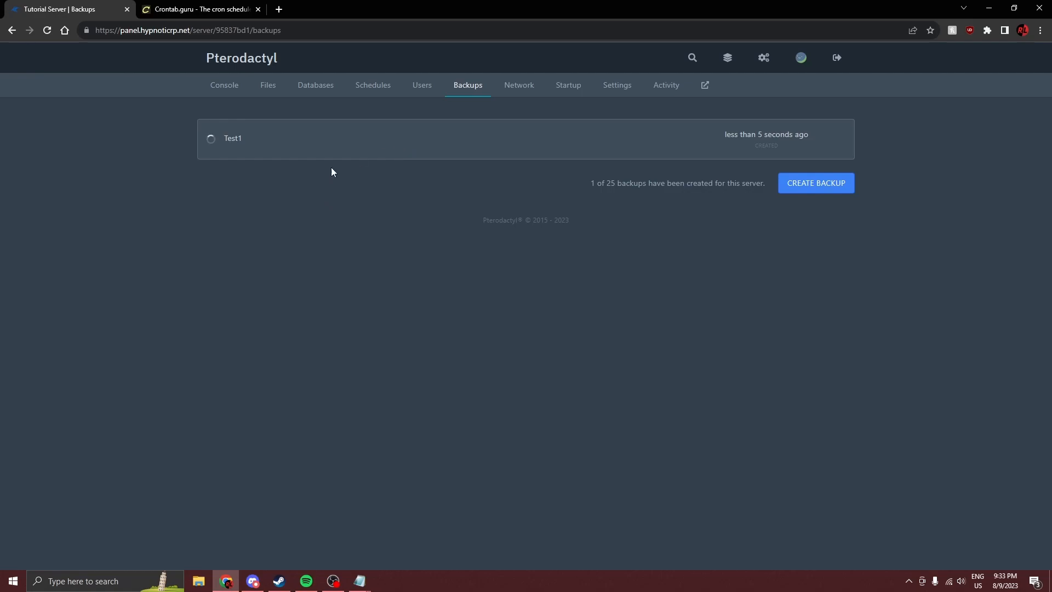
left_click(49, 31)
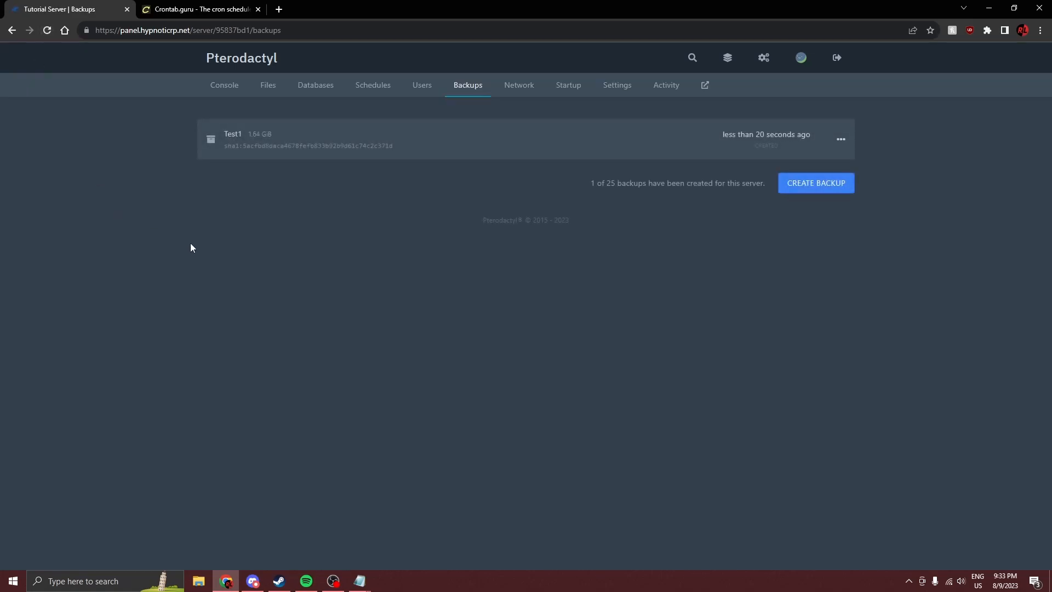
left_click(264, 195)
Step: Examine the download, restore, lock and delete options available for the Test1 backup
left_click(841, 140)
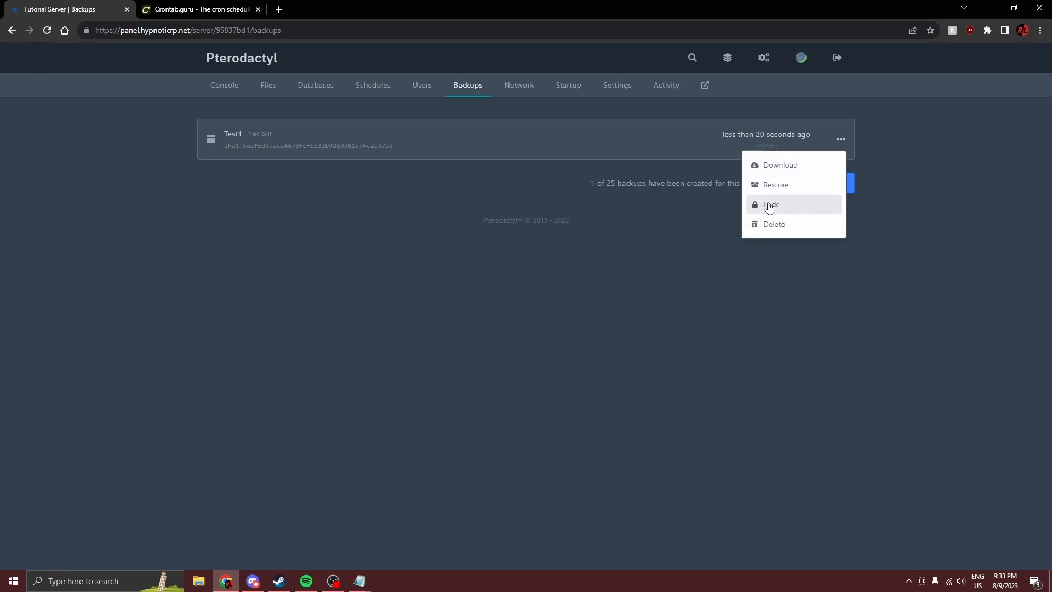
left_click(773, 145)
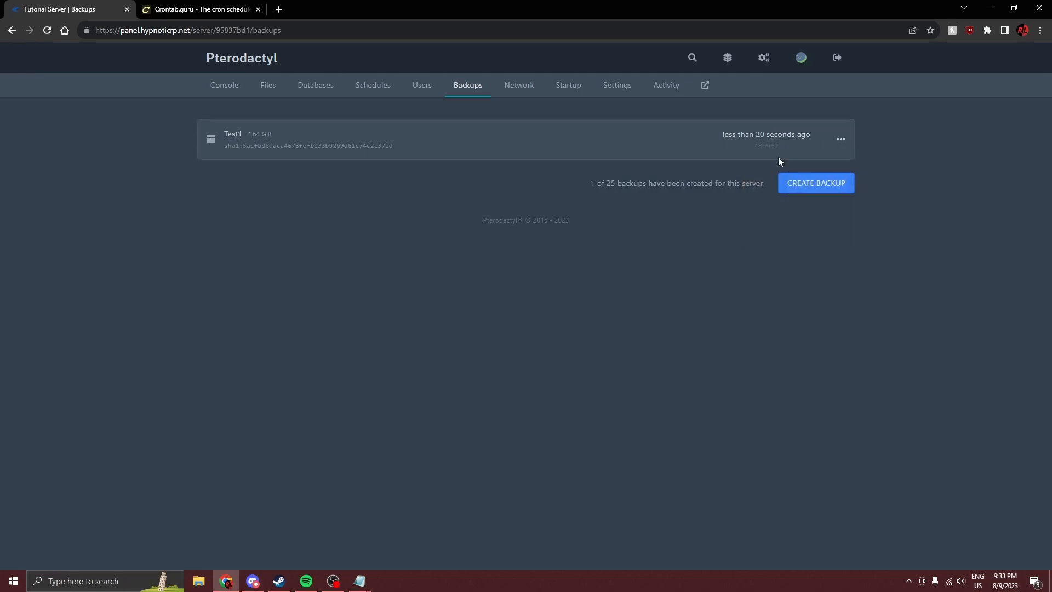
left_click(837, 142)
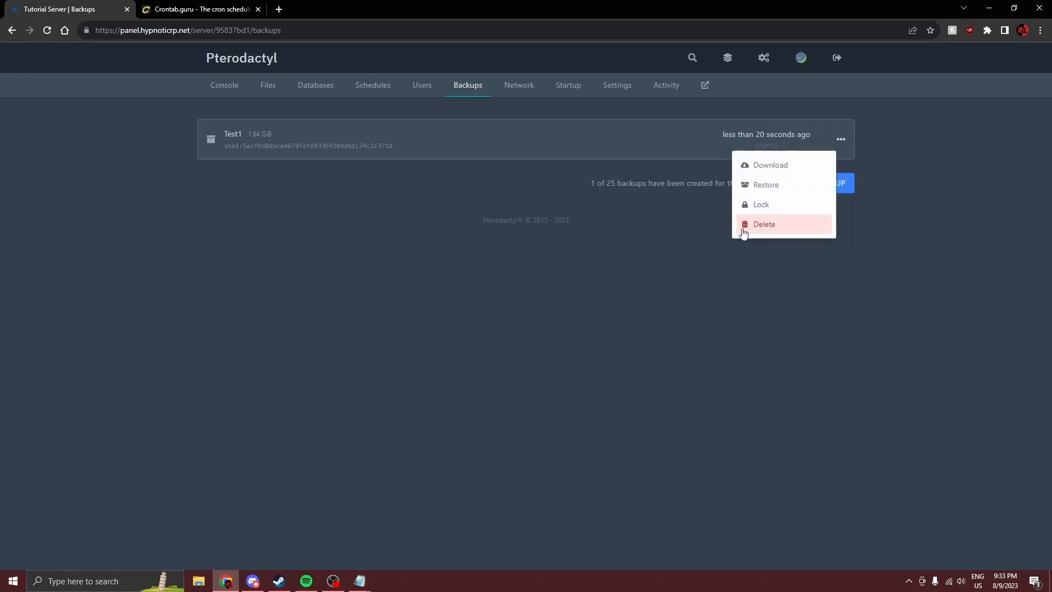
left_click(780, 248)
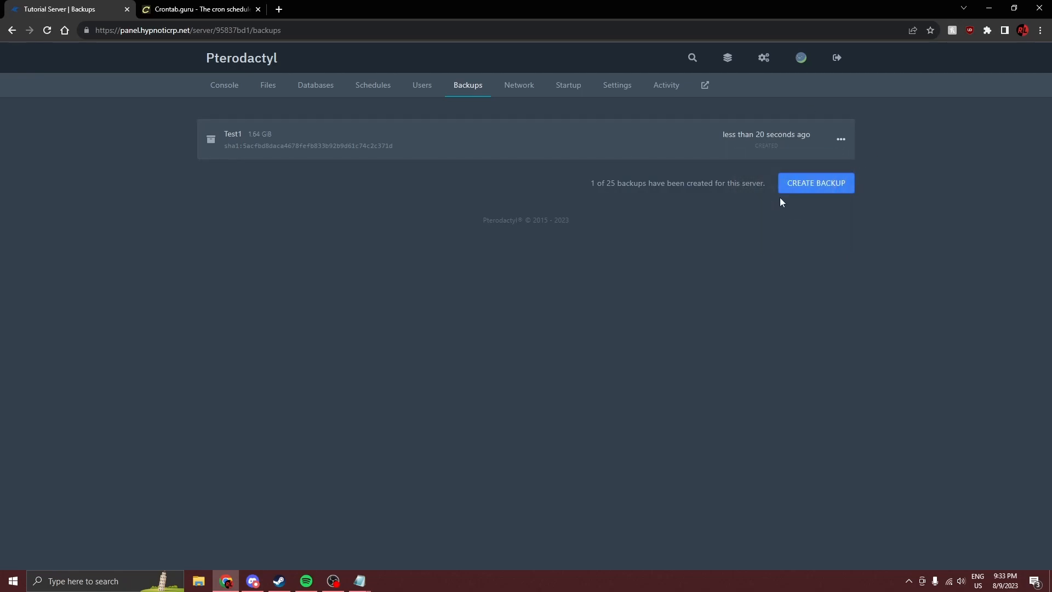
left_click(839, 142)
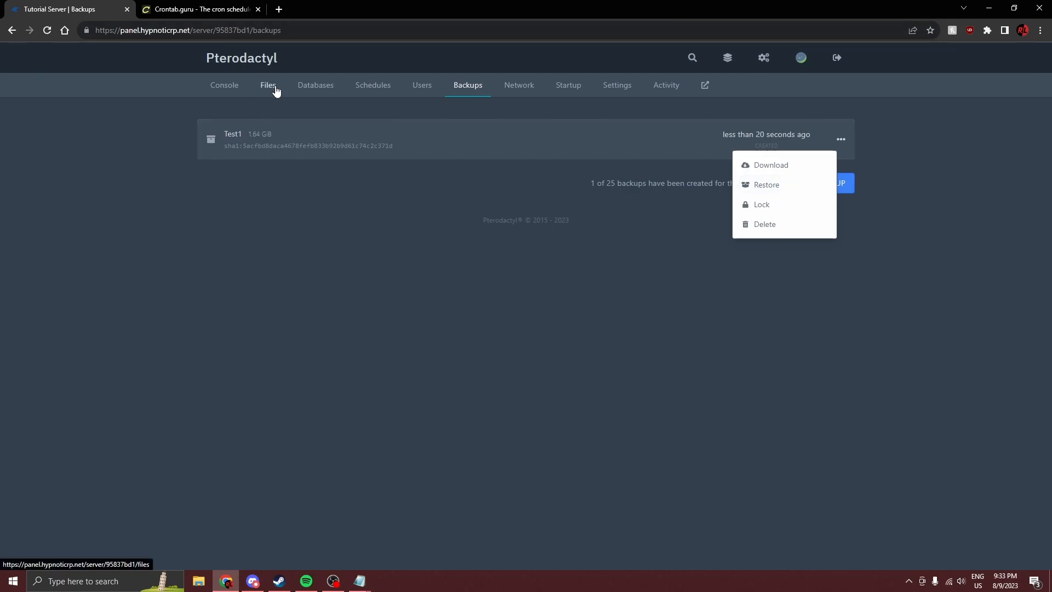
left_click(660, 213)
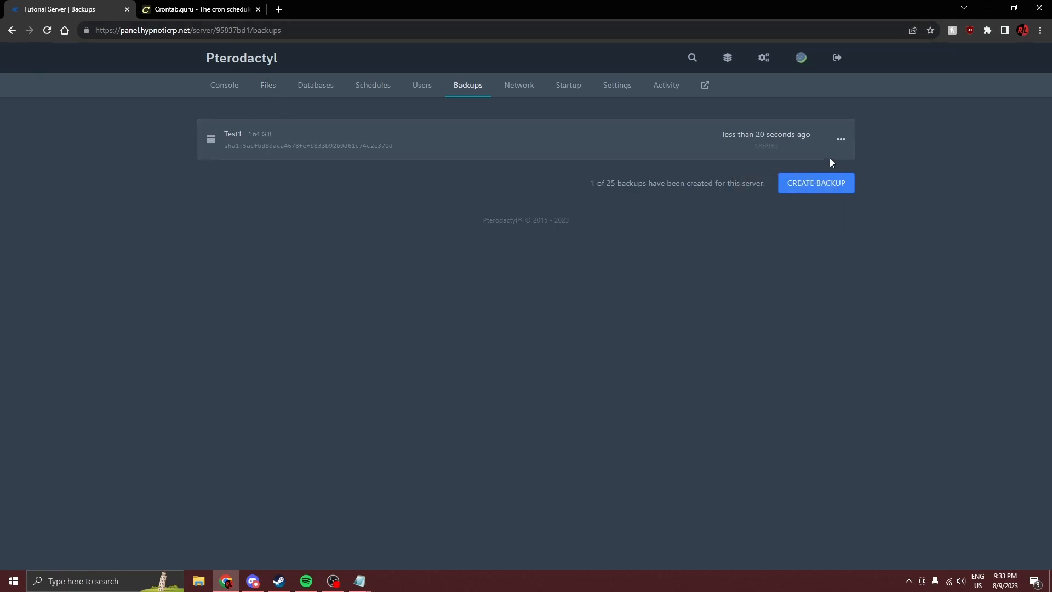
Step: Start a second server backup named Test2, pasting the prepared exclusion list into its ignored files and directories
left_click(836, 192)
key("ctrl+v")
left_click(370, 222)
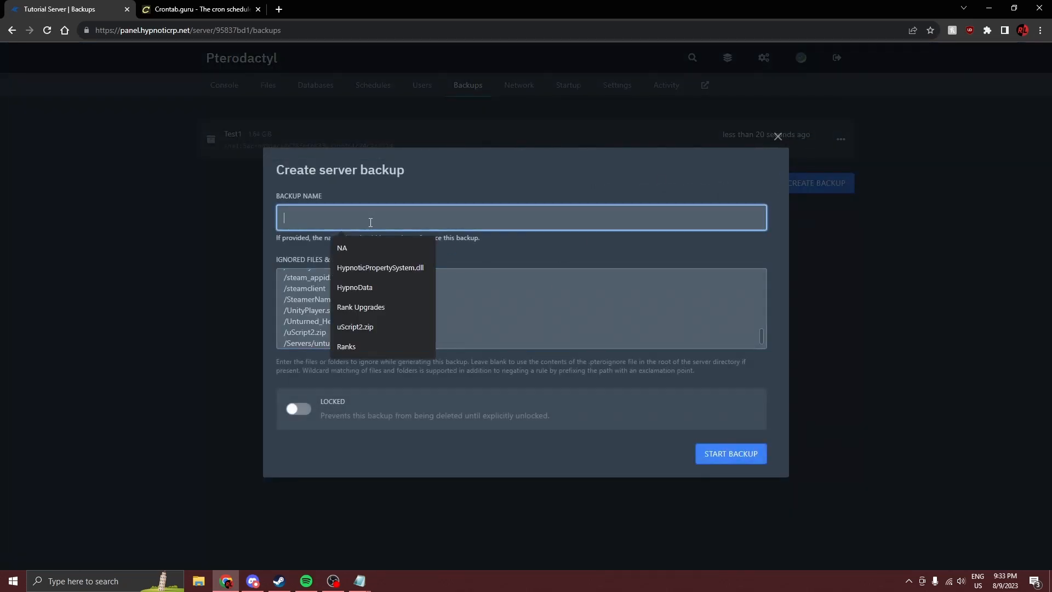
type("Test1")
key("BackSpace")
type("2")
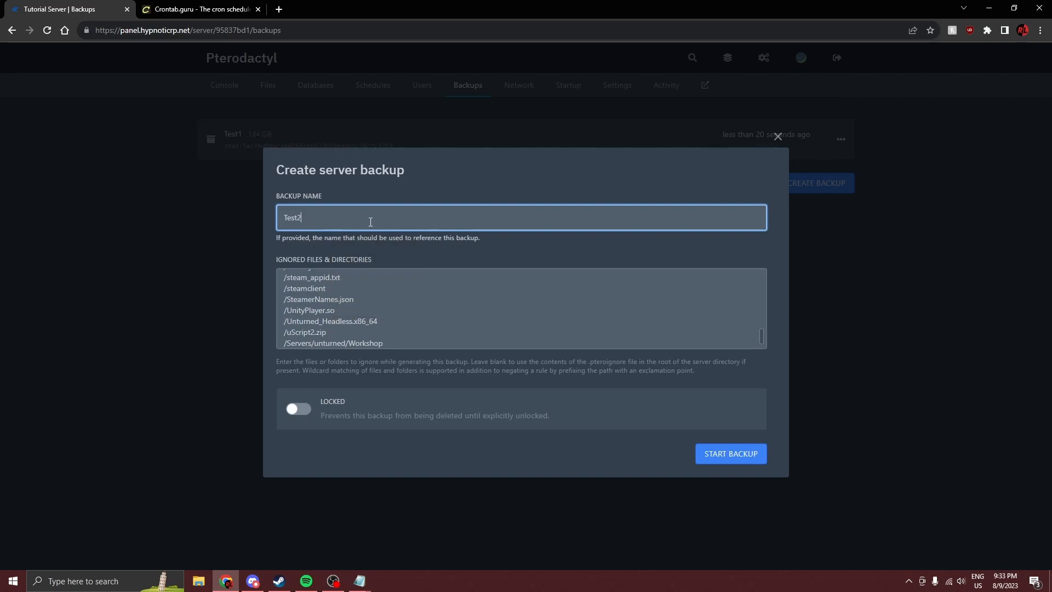
left_click(733, 457)
Step: Compare the size of the Test2 backup with that of Test1
left_click_drag(257, 179, 279, 181)
left_click(285, 251)
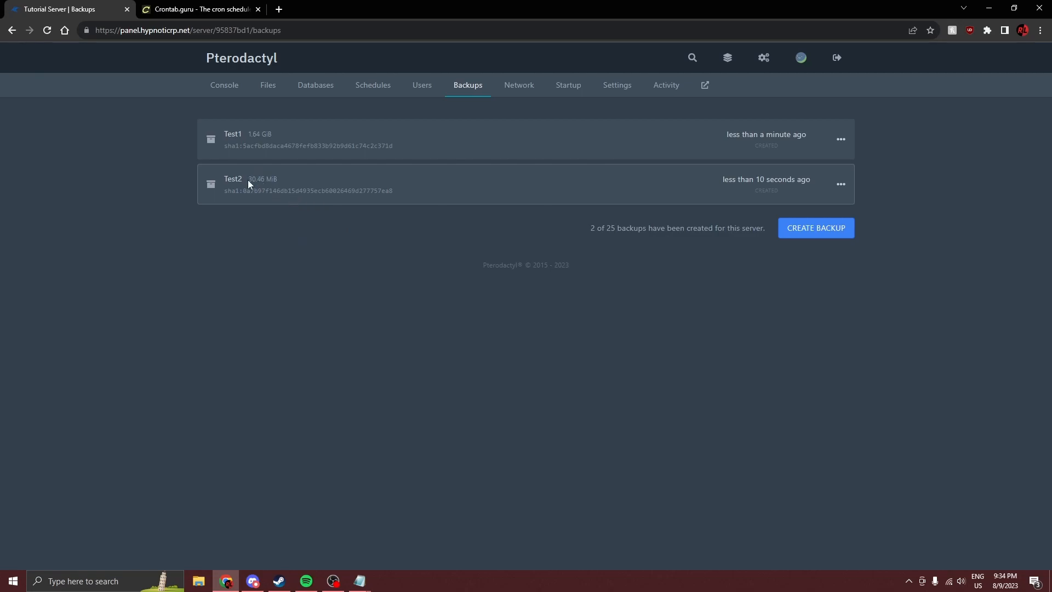
left_click(301, 265)
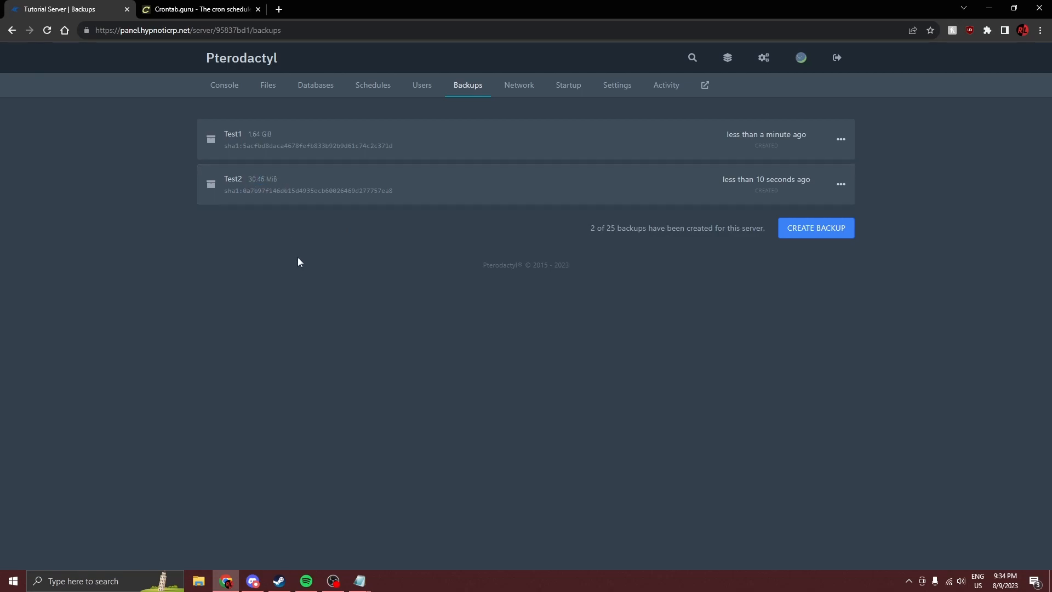